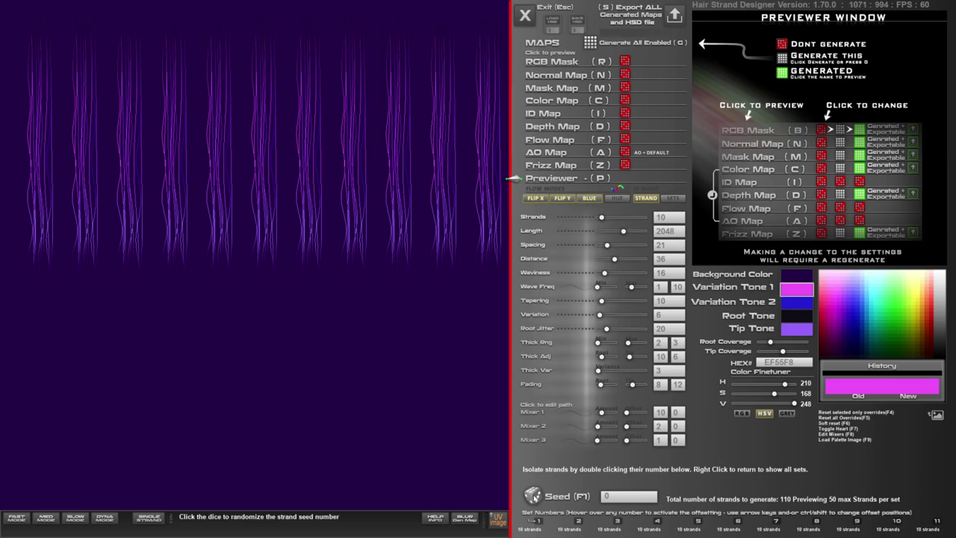
Randomize the seed of all strand sets, and give strand set 5 its own random seed
left_click(533, 495)
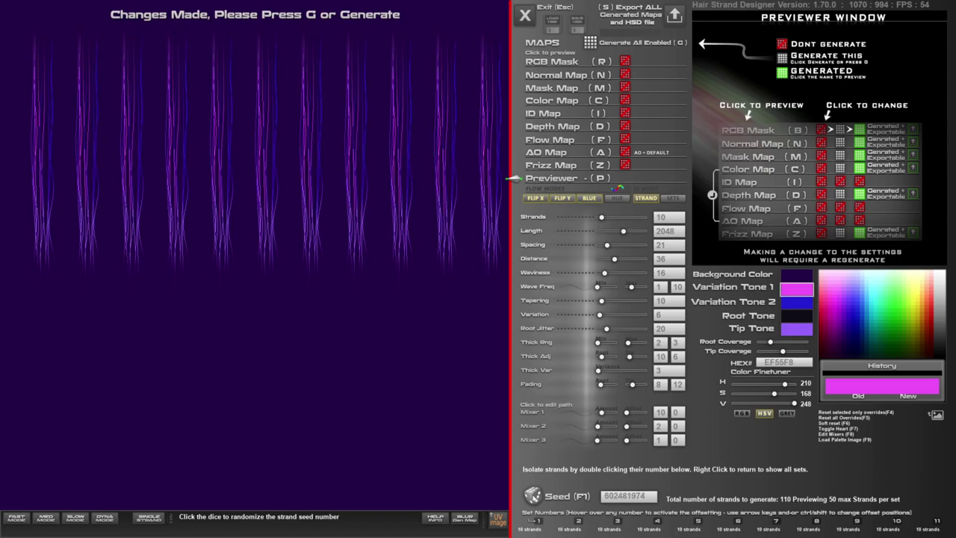
left_click(532, 496)
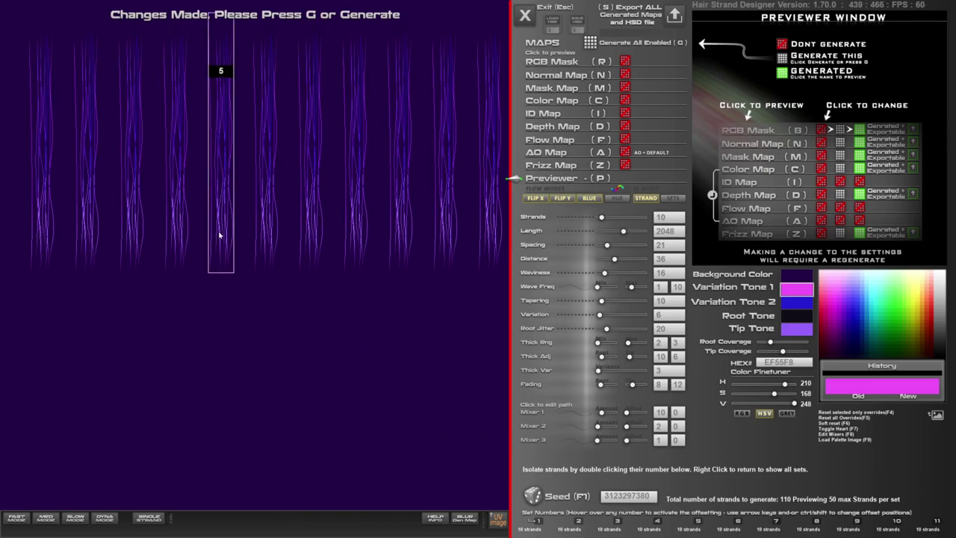
left_click(219, 233)
left_click(534, 494)
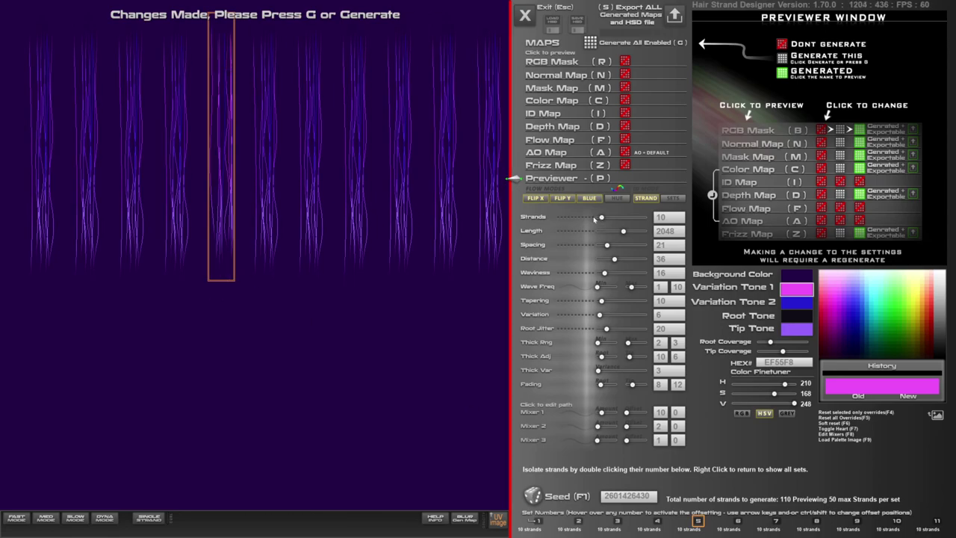
Adjust strand set 5 to 41 strands, length 2812, tapering 62 and spacing 37
left_click_drag(602, 217, 610, 217)
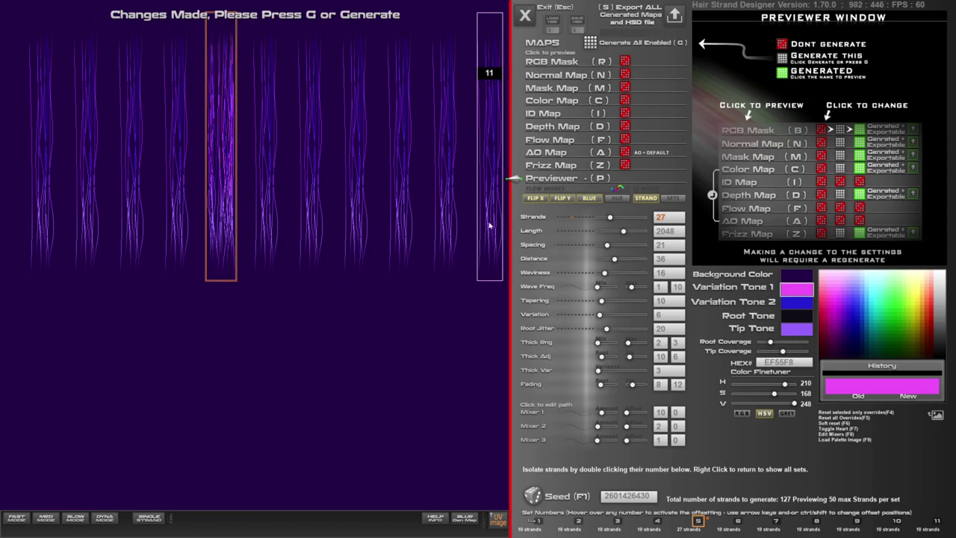
left_click_drag(610, 217, 617, 217)
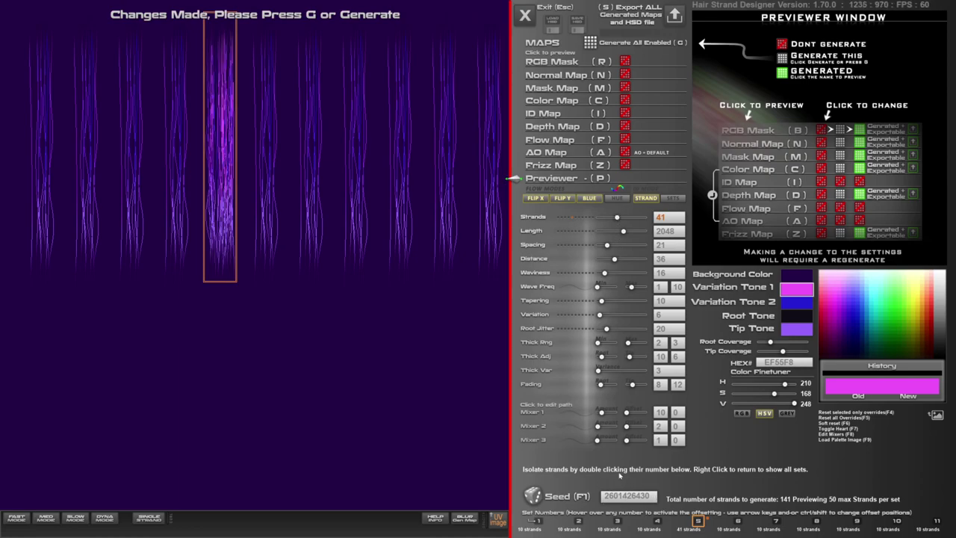
left_click_drag(622, 231, 633, 233)
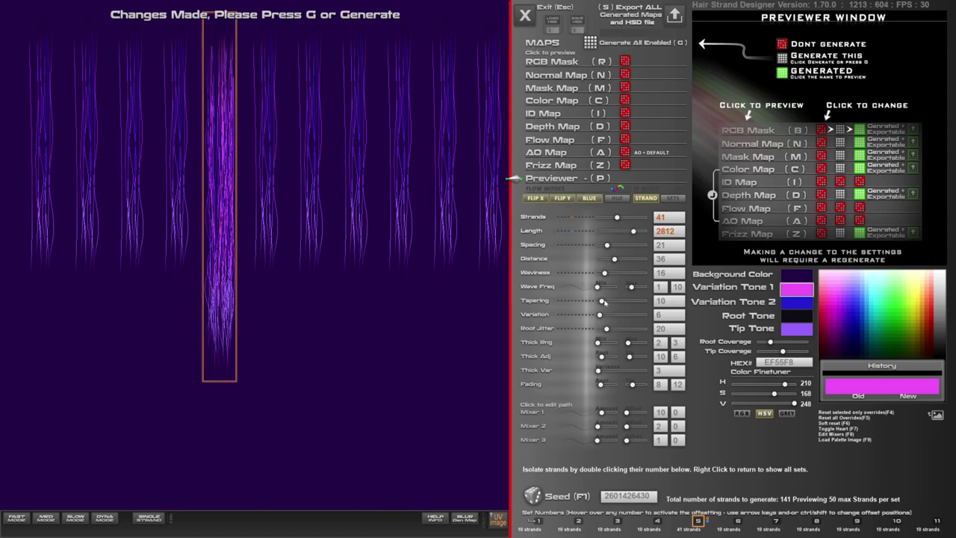
left_click_drag(602, 301, 627, 301)
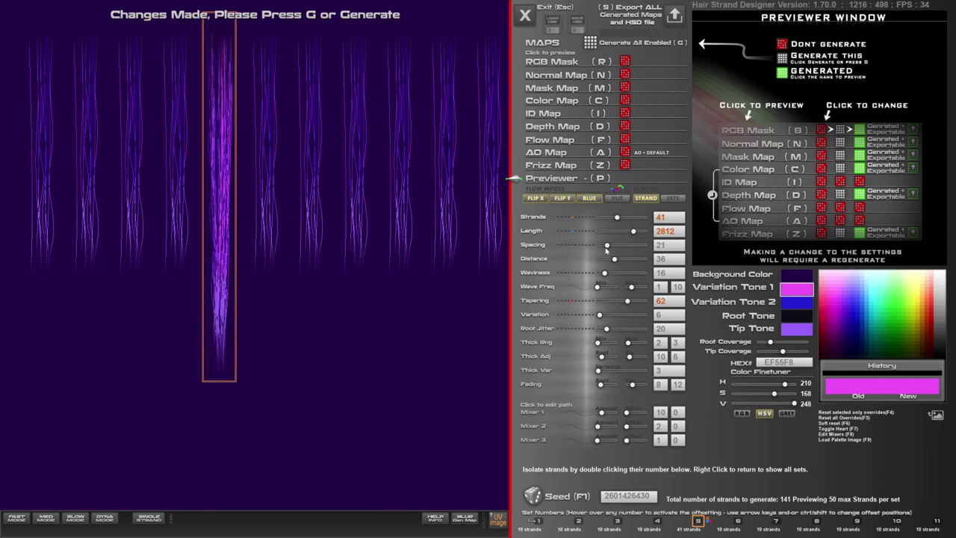
left_click_drag(607, 247, 615, 247)
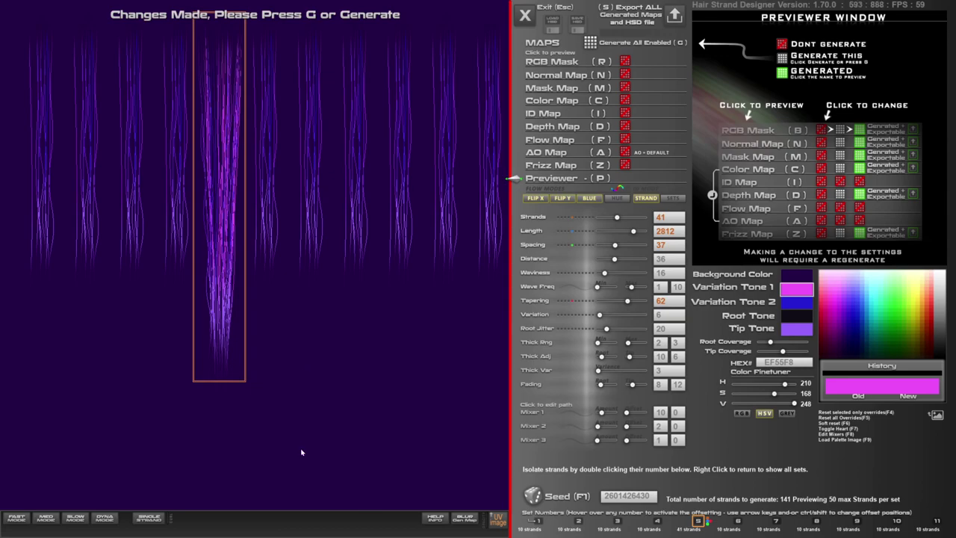
Set the thickness range to 3 and 24 and the thickness adjustment to 21 and 25 for the strand sets
left_click(447, 239)
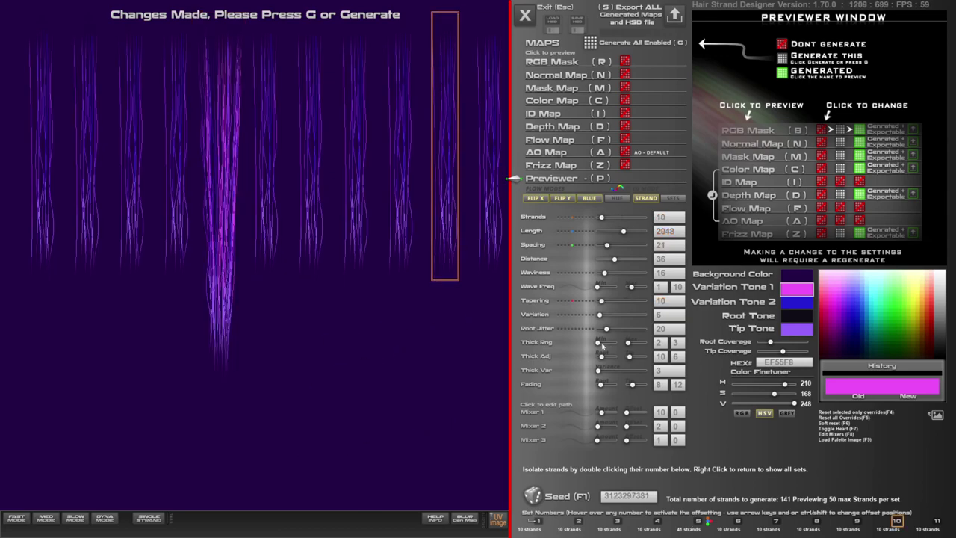
left_click(604, 343)
left_click(640, 343)
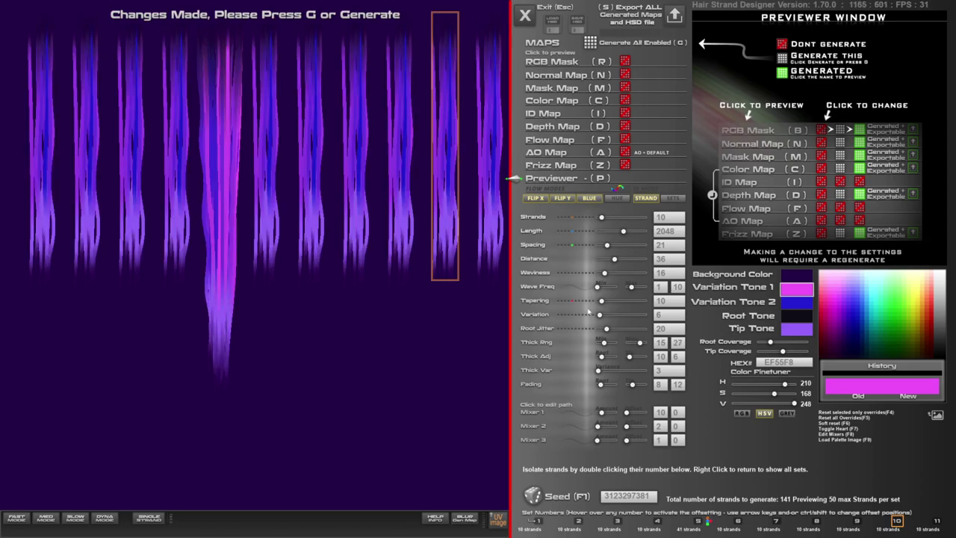
mouse_move(625, 345)
left_mouse_down()
mouse_move(597, 345)
mouse_move(639, 342)
mouse_move(638, 357)
mouse_move(607, 356)
mouse_move(639, 342)
left_mouse_up()
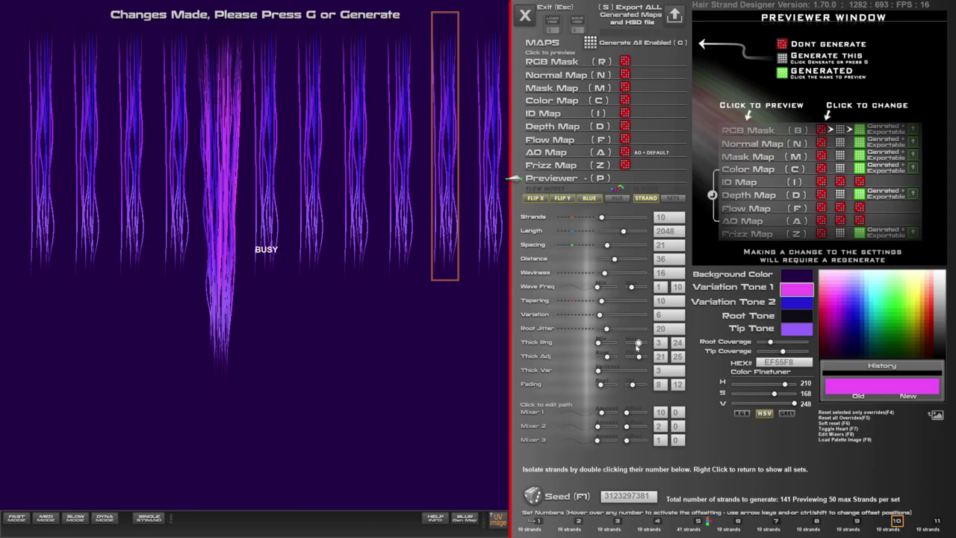
Randomize the seed of strand set 6 and set the maximum of the thickness range to 11
left_click(224, 202)
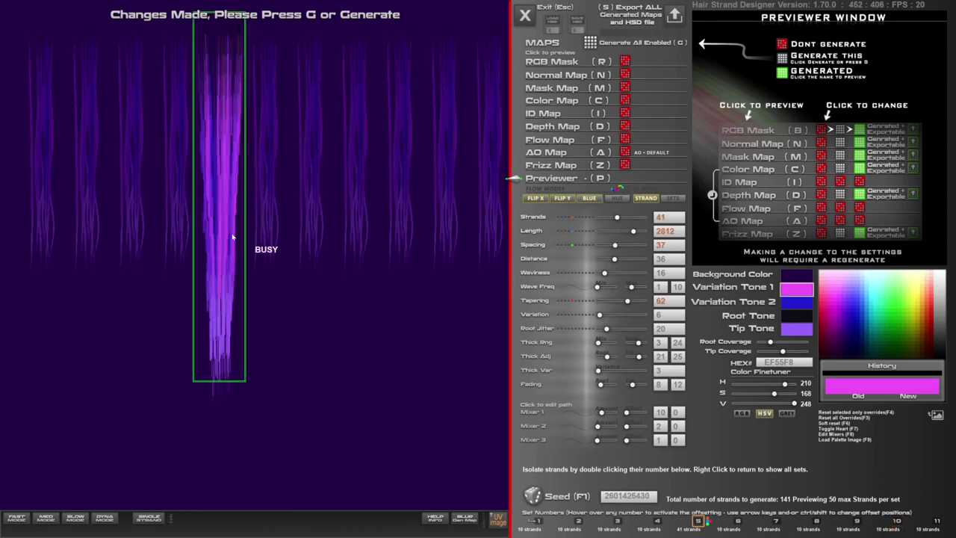
left_click(268, 213)
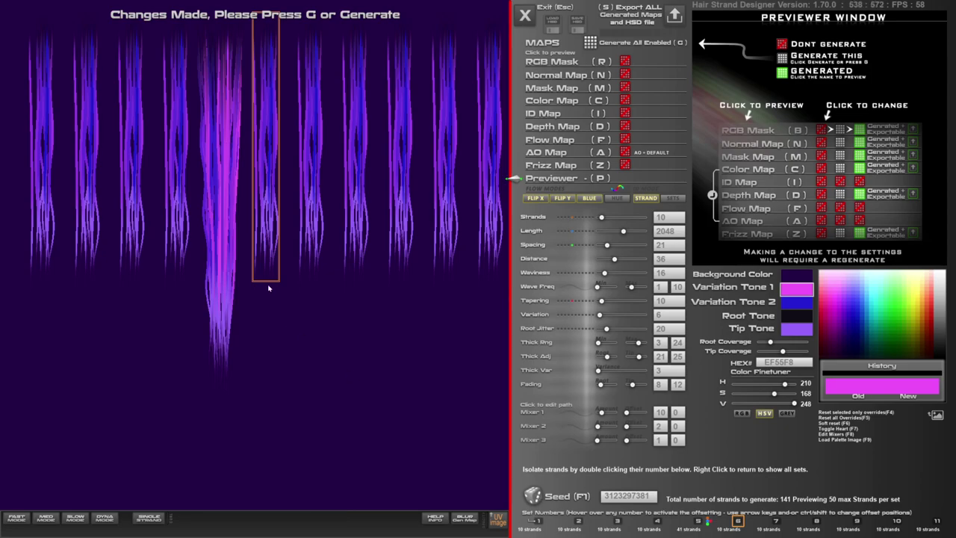
left_click(532, 496)
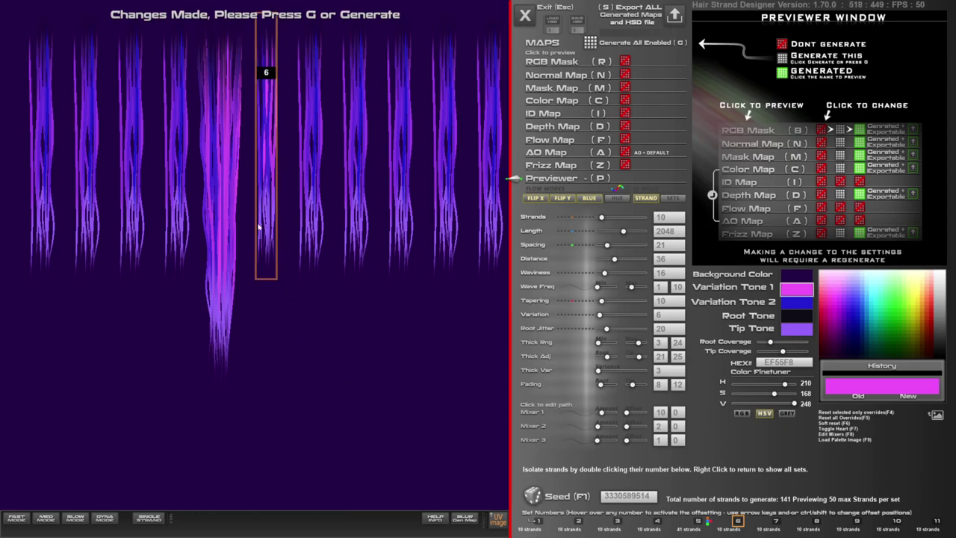
left_click(313, 226)
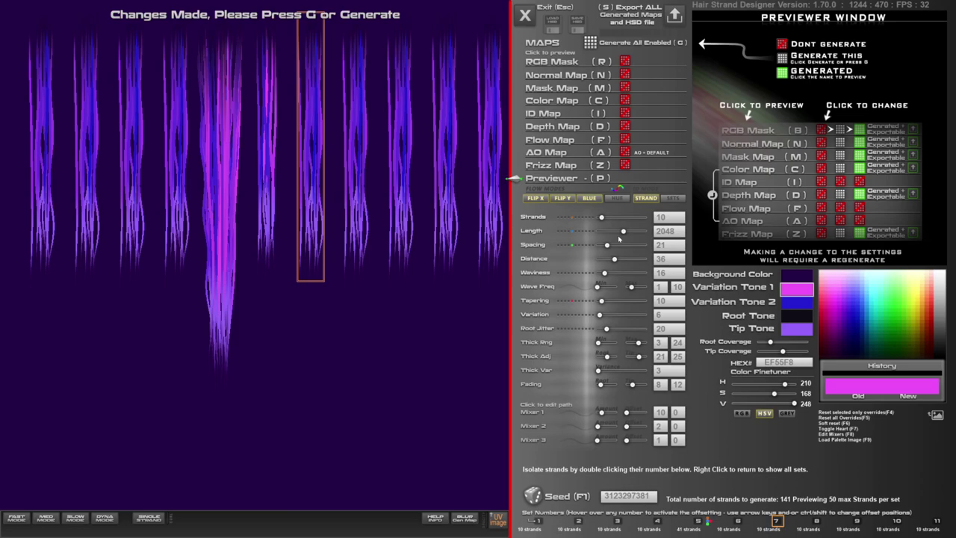
left_click_drag(637, 343, 632, 344)
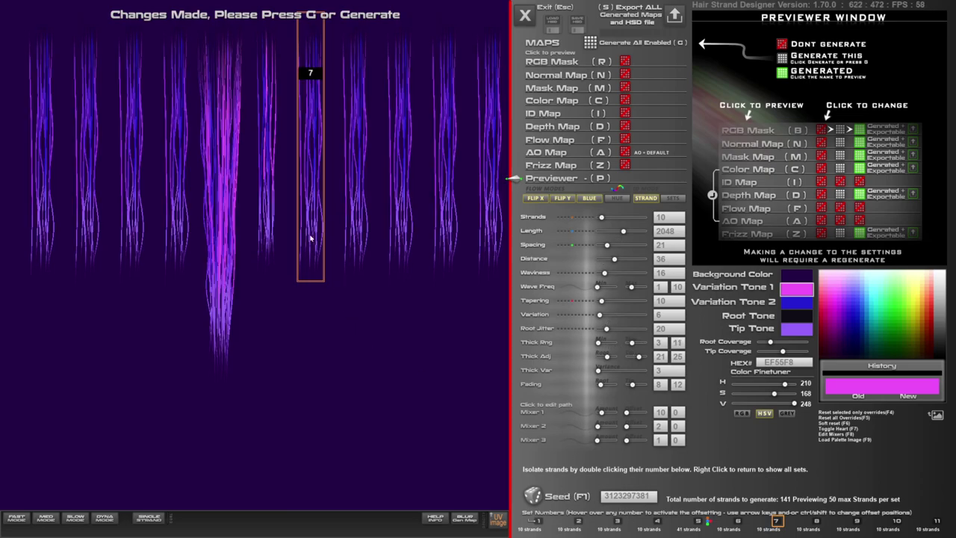
Enter 123 as the seed value of strand sets 7 and 8
key("F1")
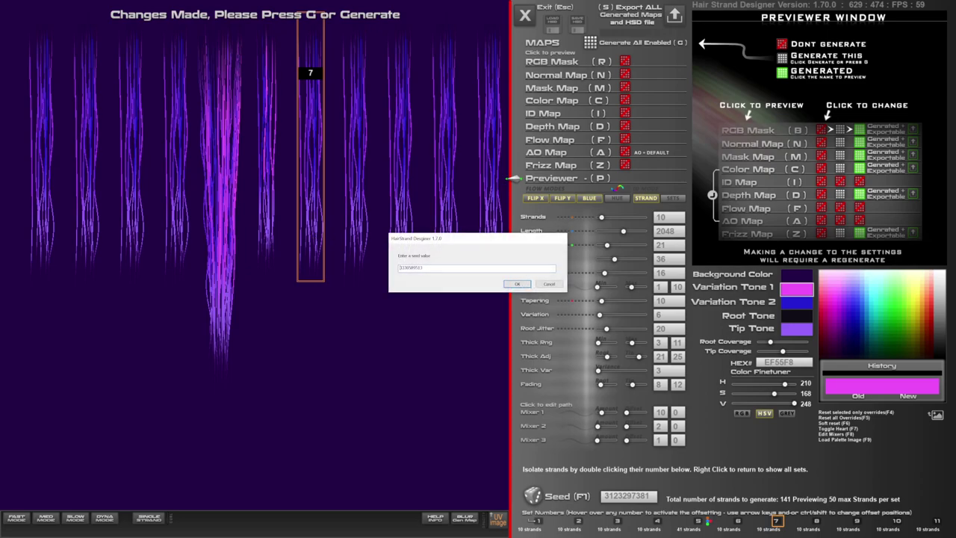
key("ctrl+a")
type("123")
left_click(517, 285)
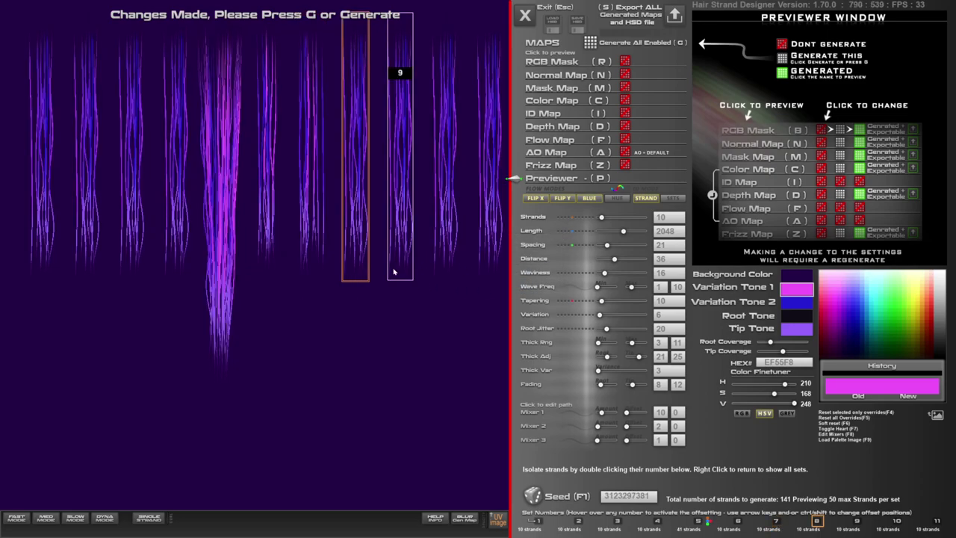
key("F1")
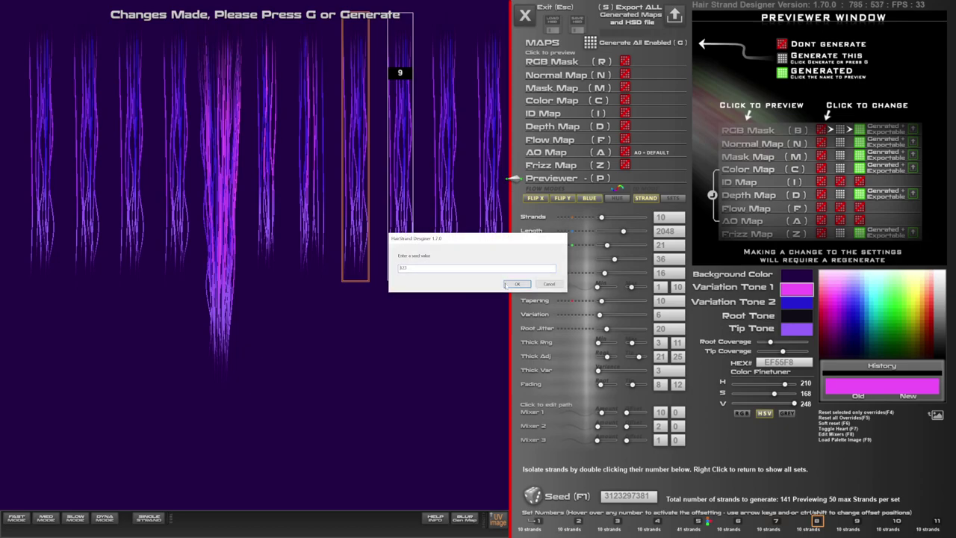
left_click(508, 284)
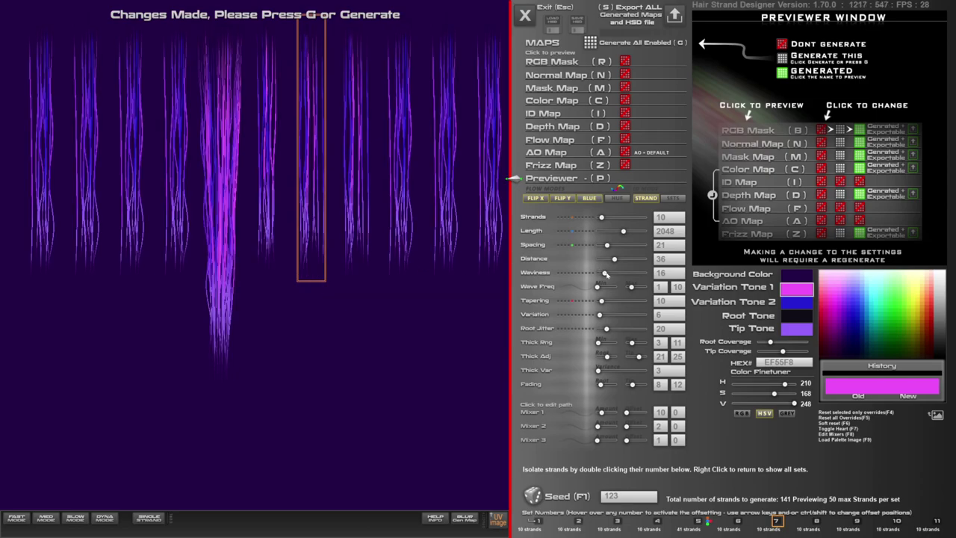
Give strand set 7 a waviness of 55 and tapering of 65, and set the maximum thickness range to 8
left_click_drag(605, 274, 624, 276)
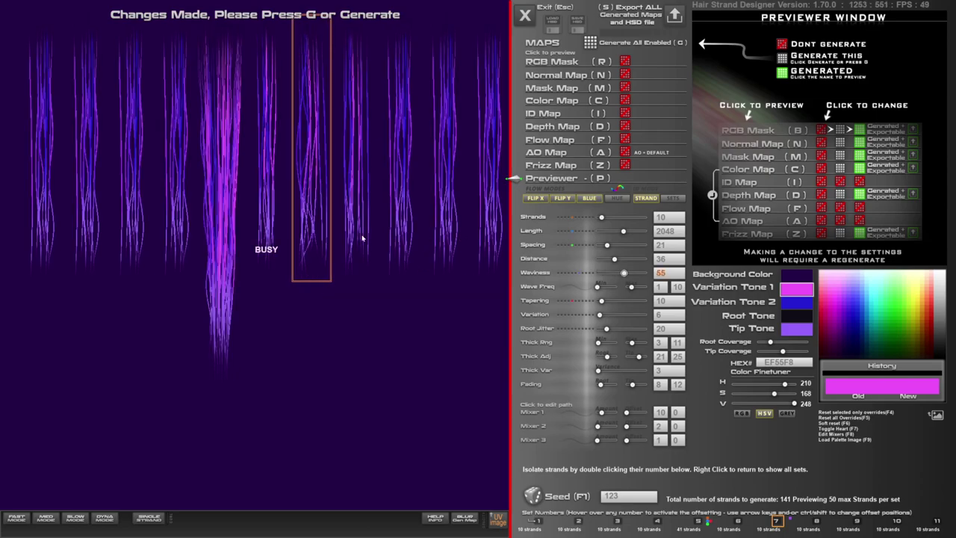
left_click(631, 343)
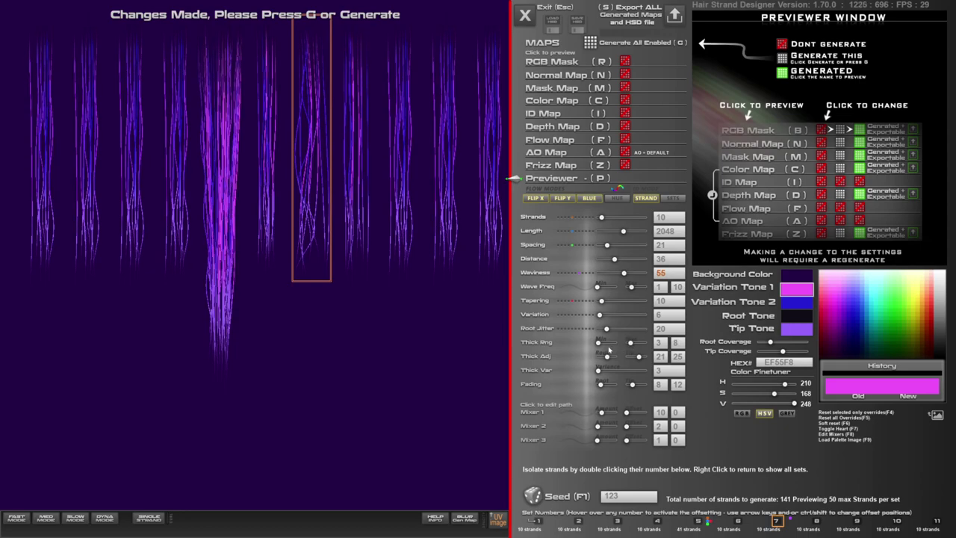
left_click(625, 301)
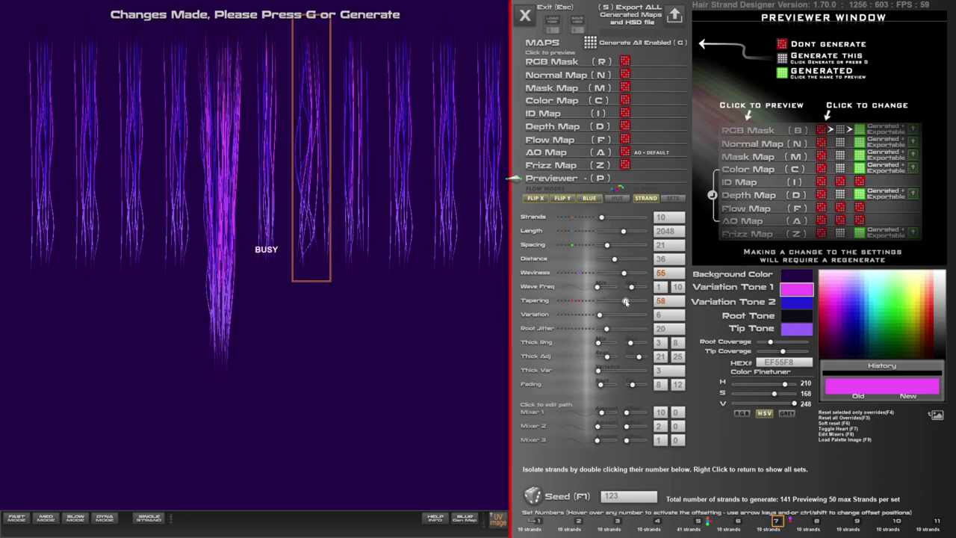
left_click_drag(626, 301, 629, 301)
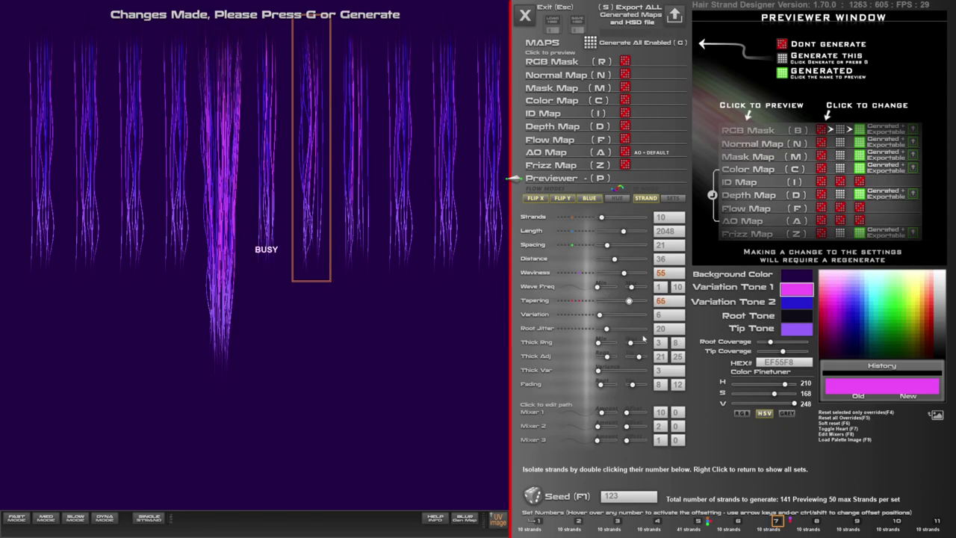
Set strand set 7's Mixer 1 amount to 31 and Mixer 2 amount to 1, and randomize its seed
left_click(616, 413)
mouse_move(607, 428)
left_mouse_down()
mouse_move(596, 427)
mouse_move(611, 413)
left_mouse_up()
left_click(539, 500)
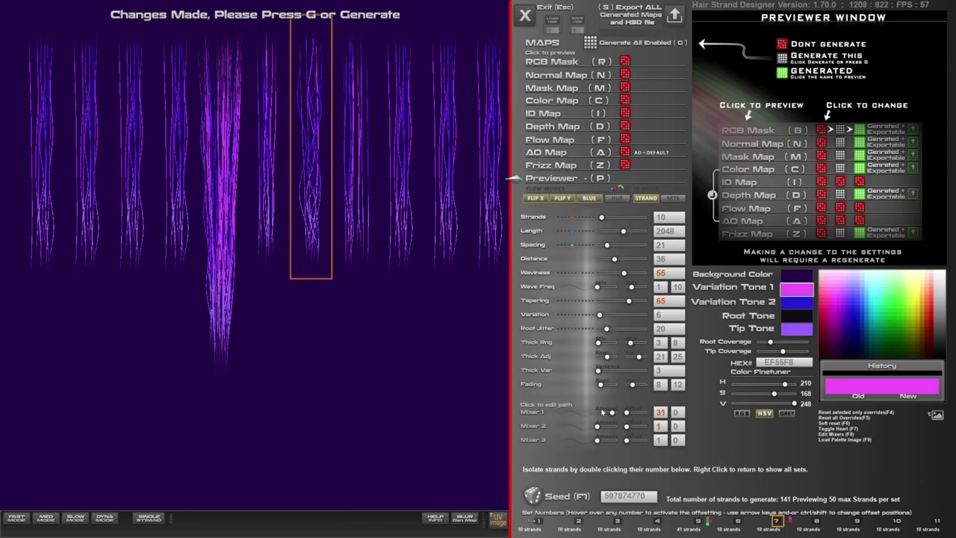
Bend the Mixer 1 path at points 2, 3, 5, 6, 8 and 9 to X 456, -308, -112, 260, -180 and 172
left_click(541, 415)
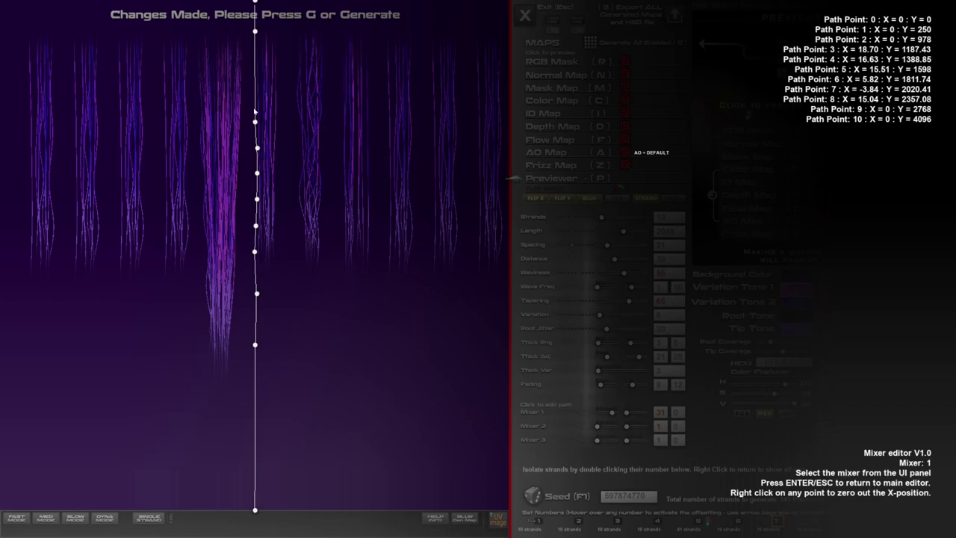
left_click_drag(255, 121, 311, 122)
left_click_drag(256, 147, 217, 148)
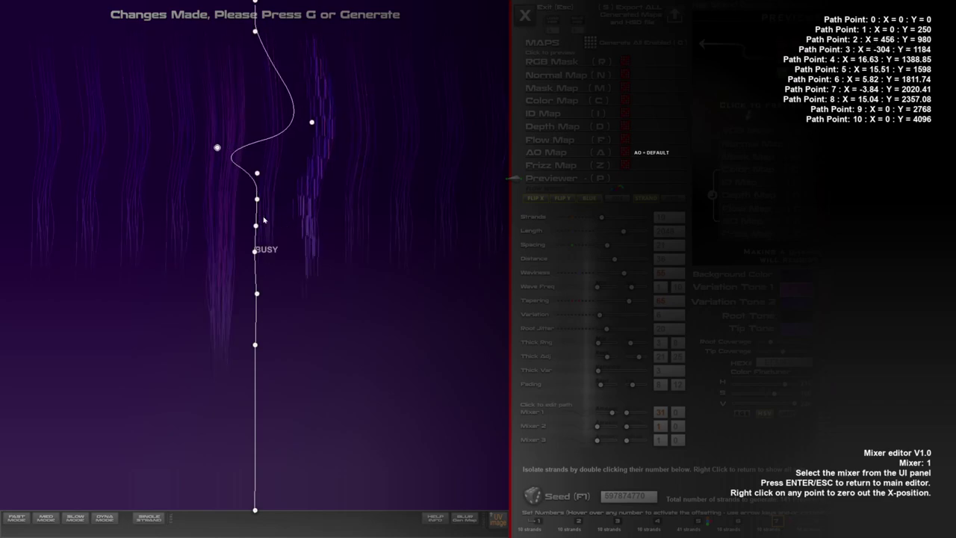
left_click_drag(256, 225, 287, 227)
left_click_drag(255, 294, 232, 294)
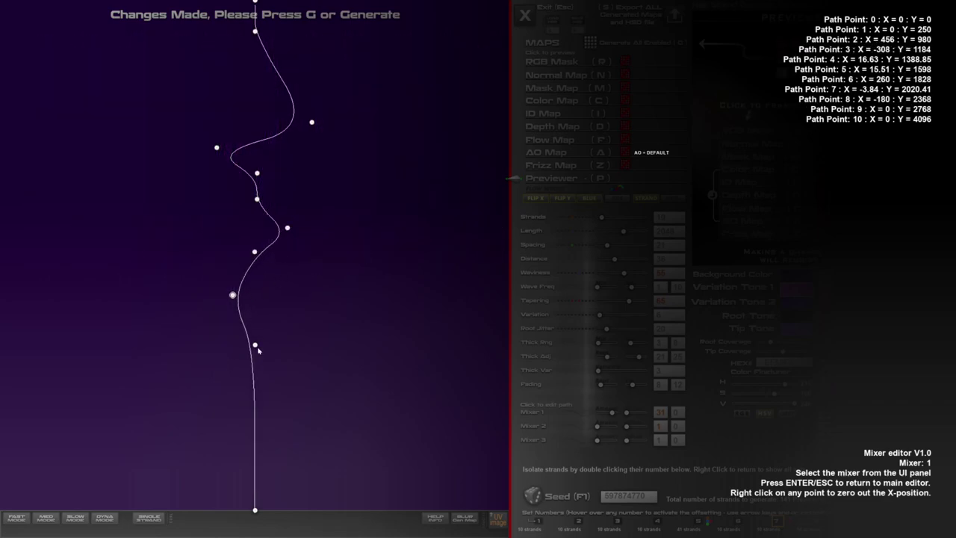
left_click_drag(255, 345, 276, 346)
left_click_drag(257, 199, 241, 200)
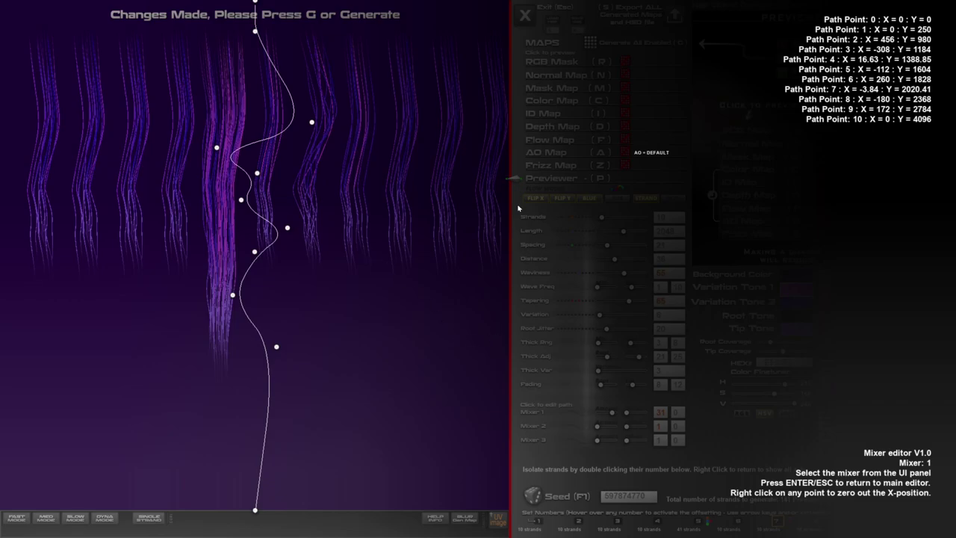
left_click(527, 21)
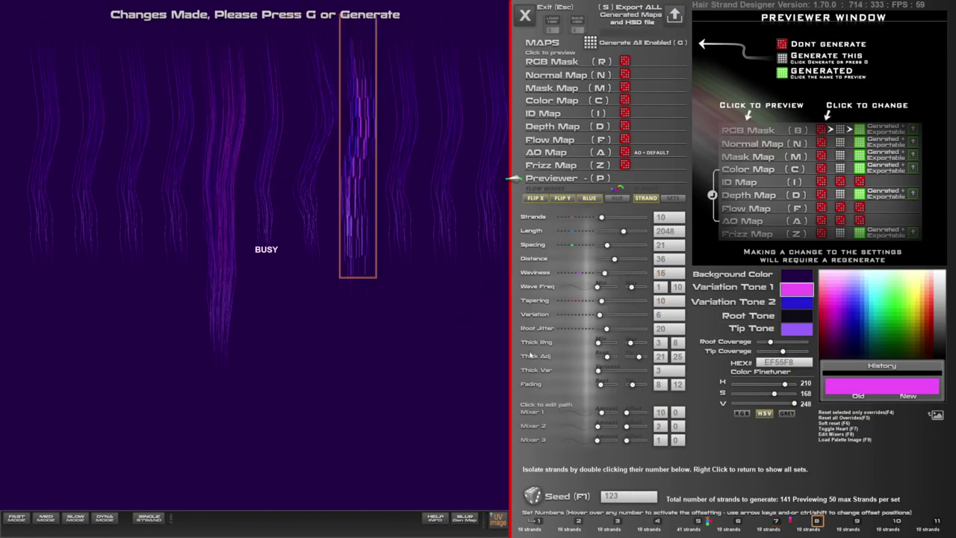
Set strand set 8's Mixer 1 to 7 and Mixer 2 to 19, and bend Mixer 2's path points 3–6 to X 304, -80, 120, -160
mouse_move(601, 413)
left_mouse_down()
mouse_move(606, 427)
mouse_move(634, 413)
mouse_move(600, 413)
left_mouse_up()
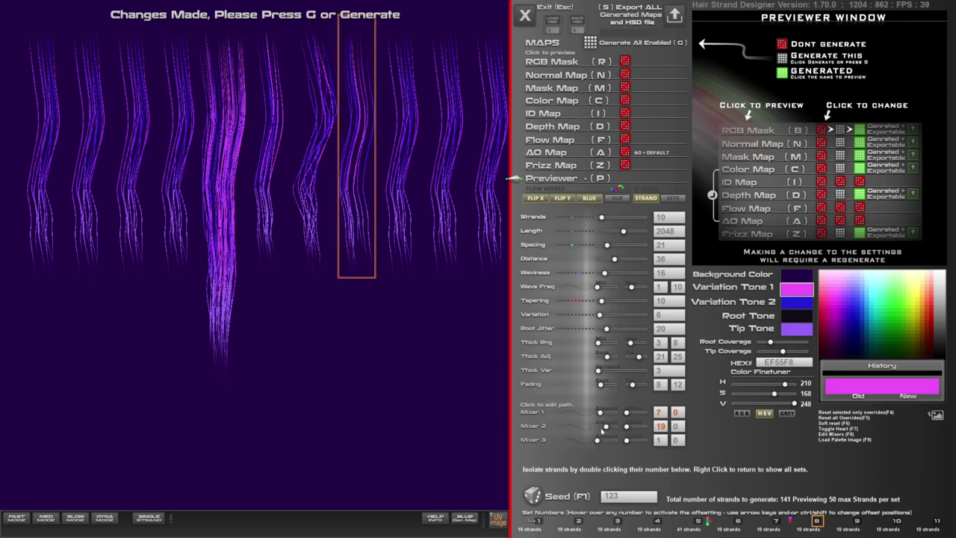
left_click(576, 427)
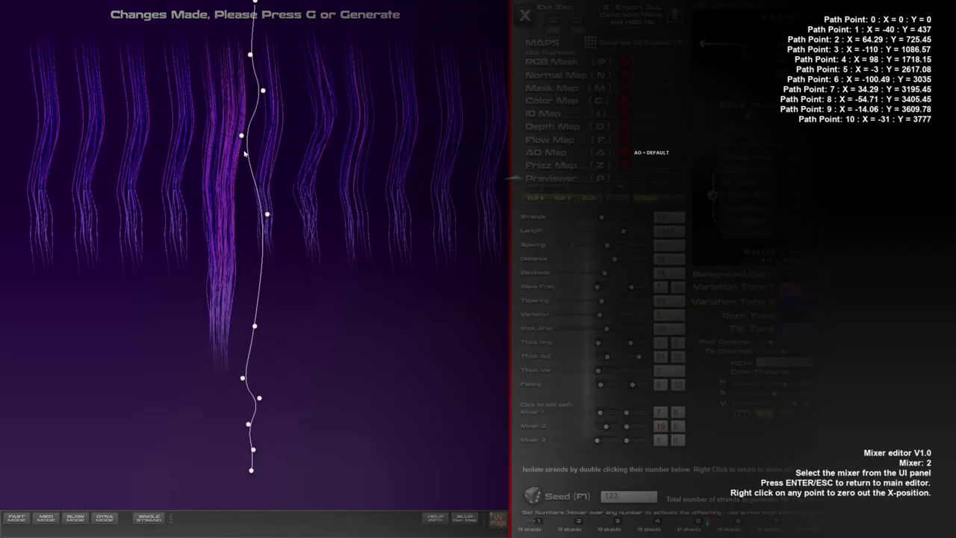
left_click_drag(243, 136, 293, 137)
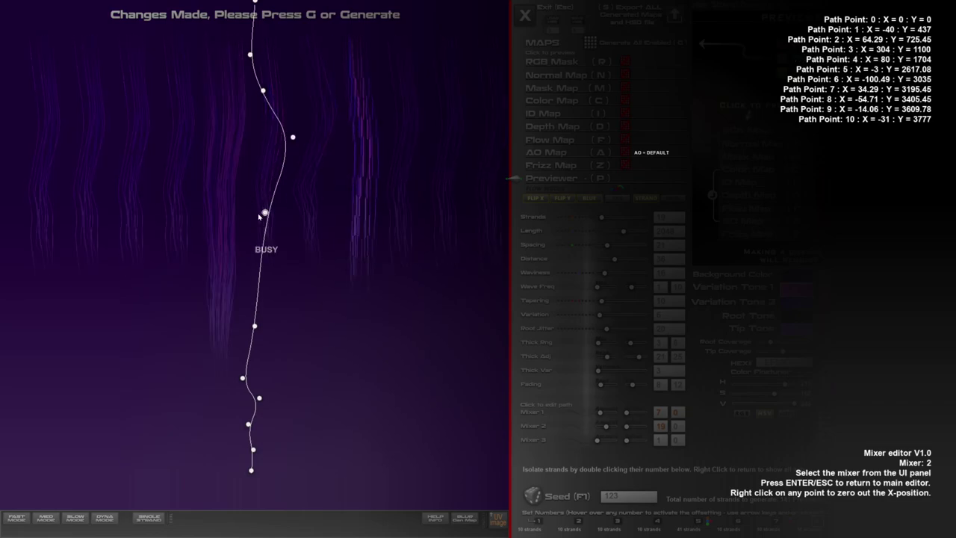
left_click_drag(268, 215, 245, 215)
left_click_drag(254, 326, 269, 324)
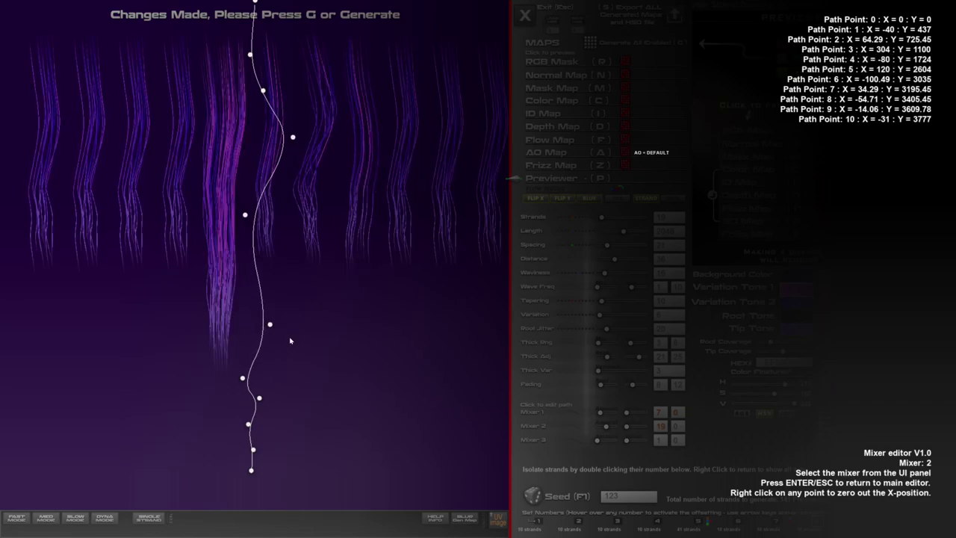
left_click_drag(242, 377, 235, 368)
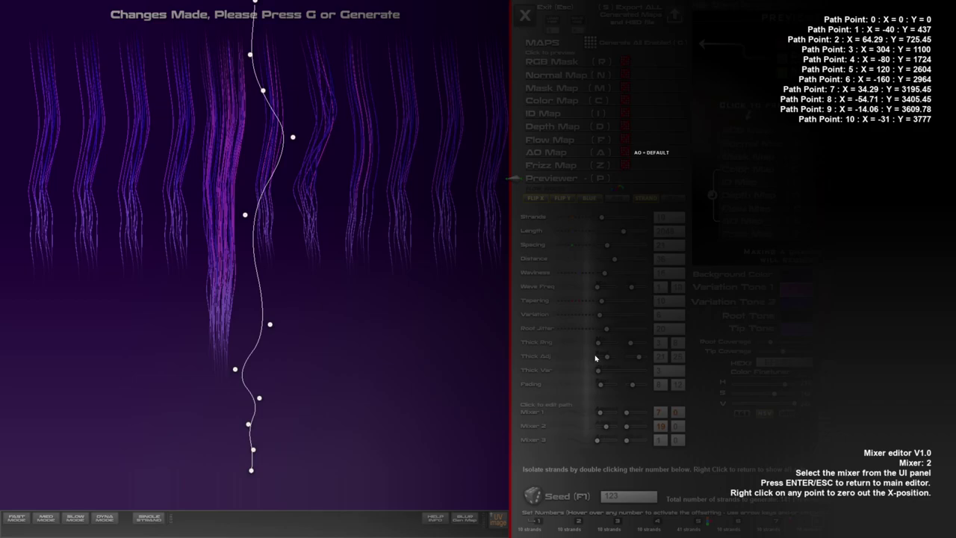
Return to the main editor, randomize the global seed and set the global Mixer 1 amount to 0
left_click(526, 21)
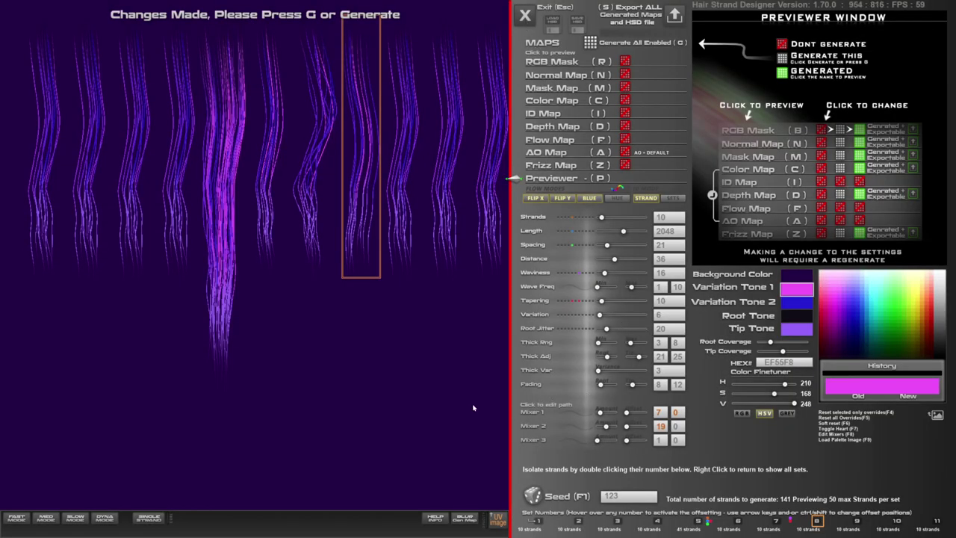
key("F1")
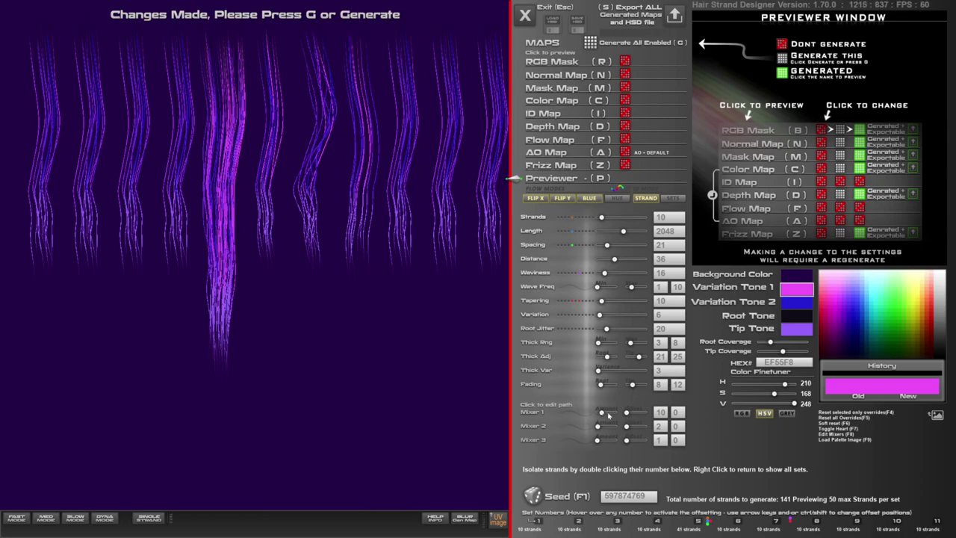
left_click_drag(601, 412, 595, 412)
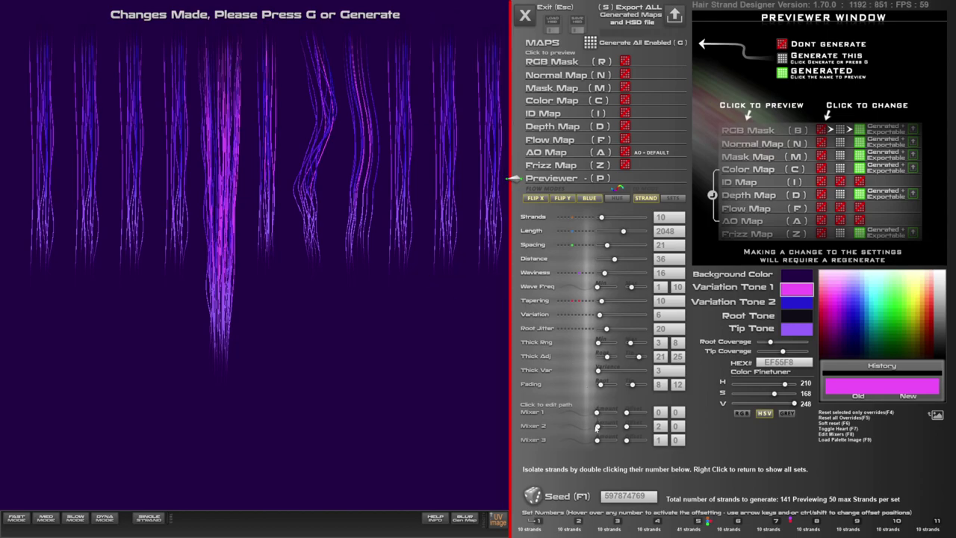
Set strand set 11's Mixer 1 to 17 and 13, Mixer 2 to 19 and Mixer 3 to 20
left_click(479, 214)
left_click_drag(597, 412, 607, 441)
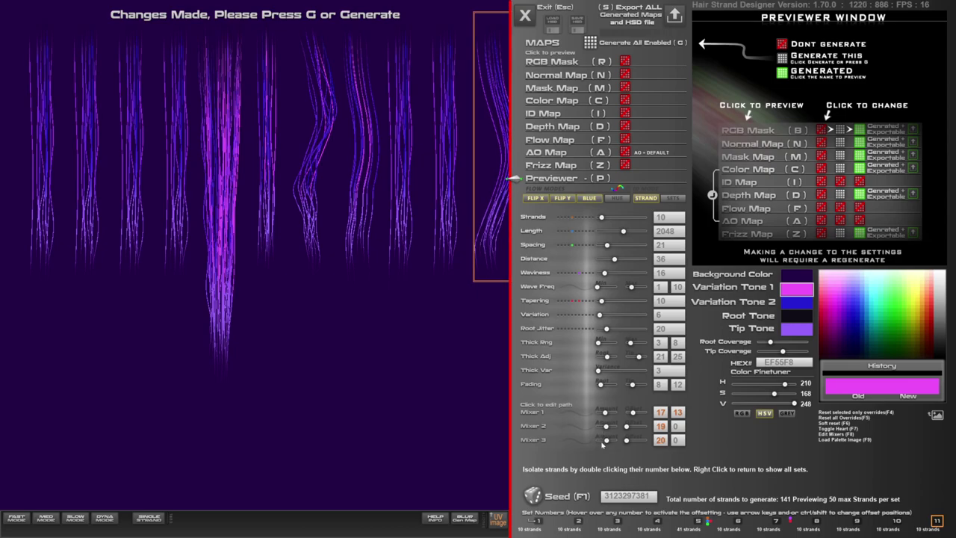
Bend the Mixer 3 path at points 1–9 to X 240, -300, 324, -436, 272, -260, 224, -212 and 184
left_click(574, 444)
left_click_drag(254, 156, 285, 78)
left_click_drag(258, 200, 218, 117)
left_click_drag(257, 254, 295, 139)
left_click_drag(259, 299, 200, 213)
left_click_drag(253, 338, 289, 247)
left_click_drag(256, 381, 222, 304)
left_click_drag(248, 419, 283, 339)
left_click_drag(263, 447, 230, 386)
left_click_drag(245, 472, 278, 421)
left_click_drag(230, 386, 229, 389)
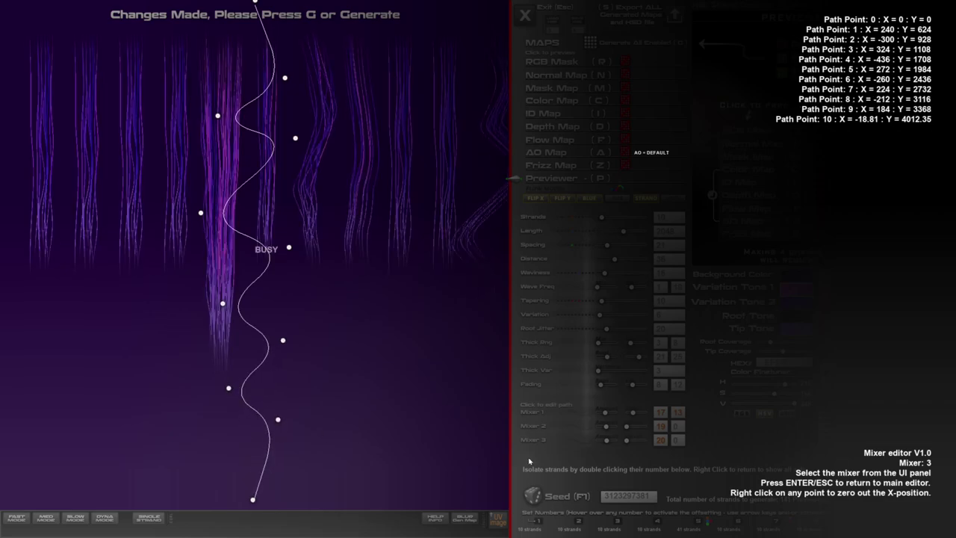
key("Return")
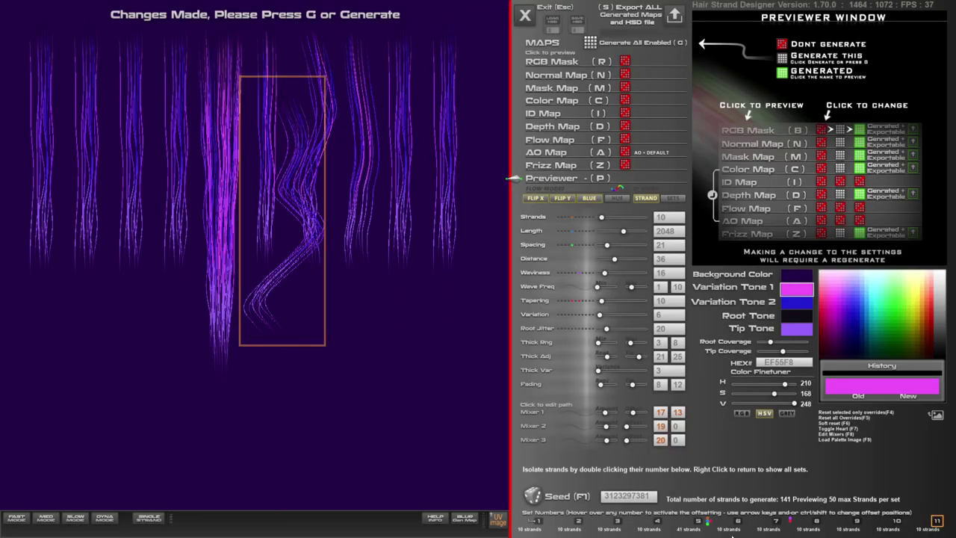
Isolate strand set 11 and give it 93 strands, waviness 49, variation 48, root jitter 65 and tapering 54
double_click(936, 521)
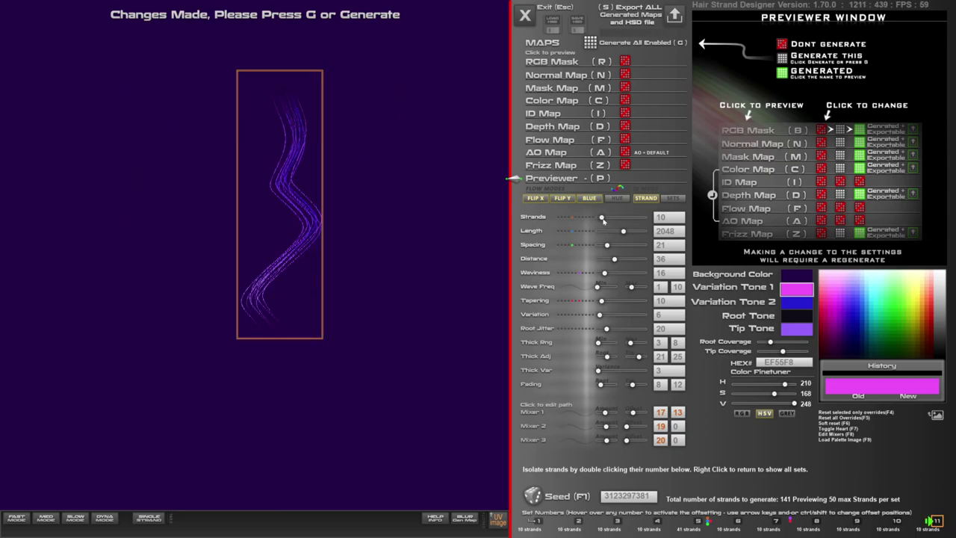
left_click_drag(602, 216, 641, 220)
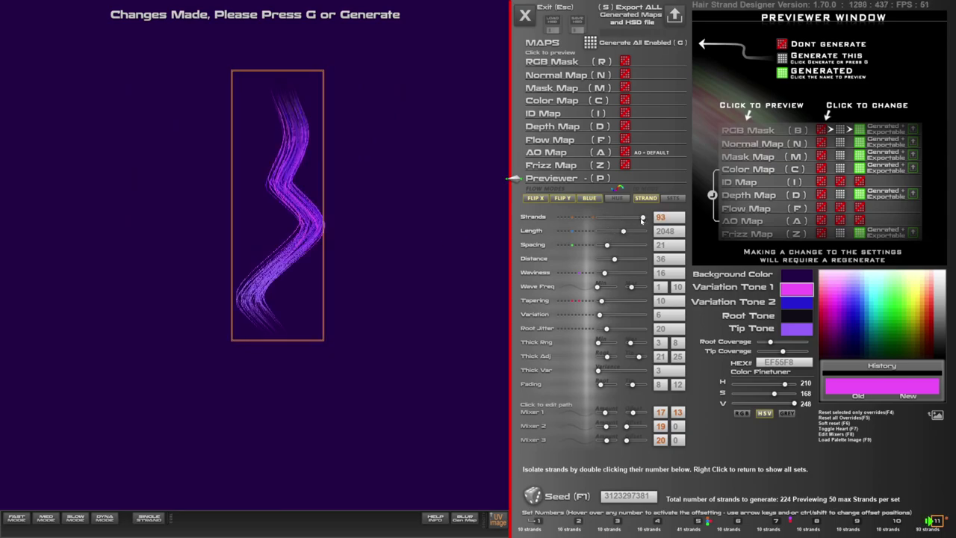
left_click_drag(604, 273, 621, 272)
left_click_drag(599, 315, 629, 329)
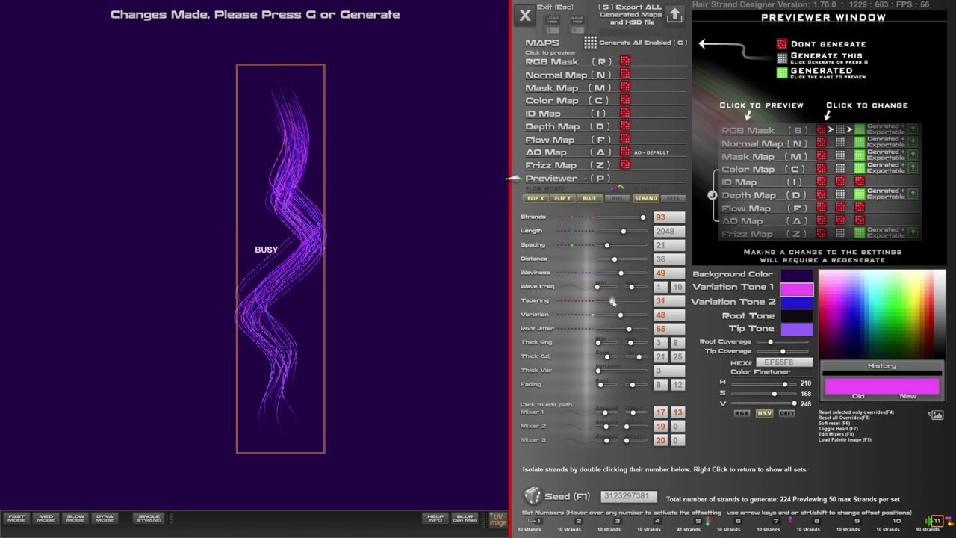
left_click_drag(601, 300, 624, 301)
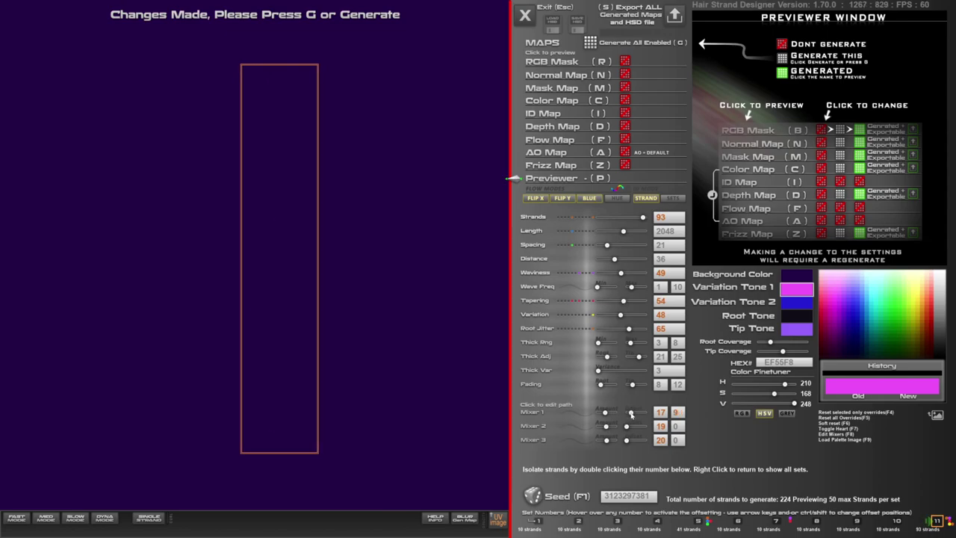
Set set 11's Mixers 1–3 to 20, 24 and 21, variation 67, root jitter 69, thickness range 2–5, strands 100 and length 1558
left_click_drag(631, 415, 606, 440)
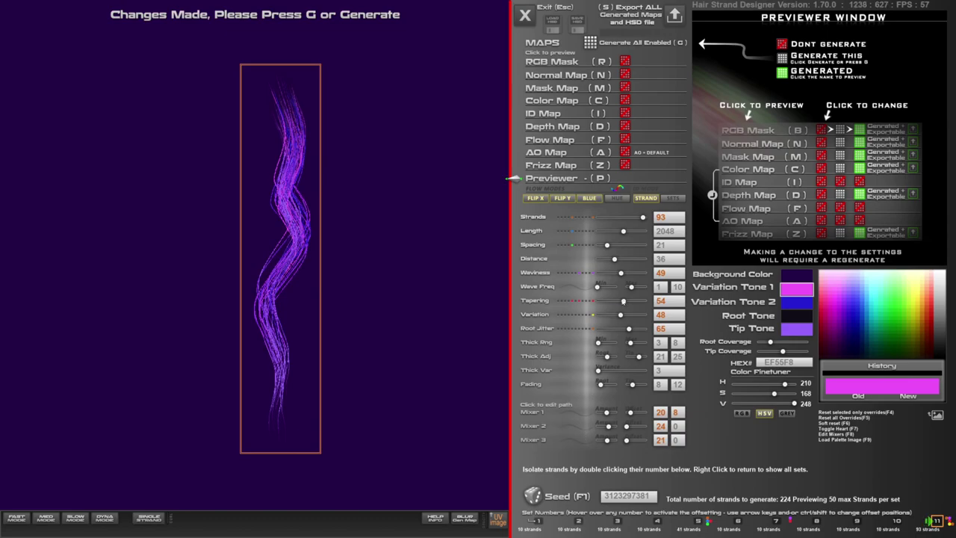
left_click_drag(630, 329, 630, 315)
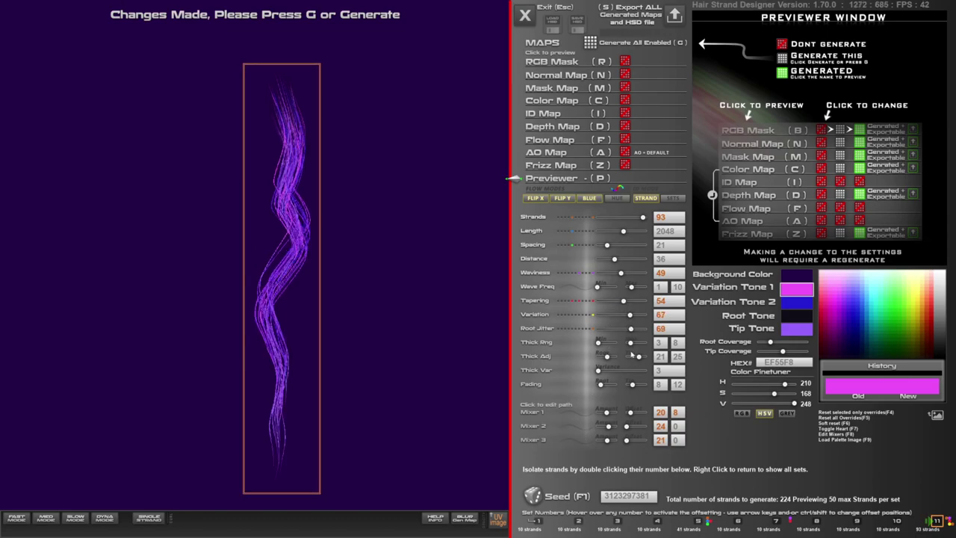
left_click_drag(598, 342, 628, 344)
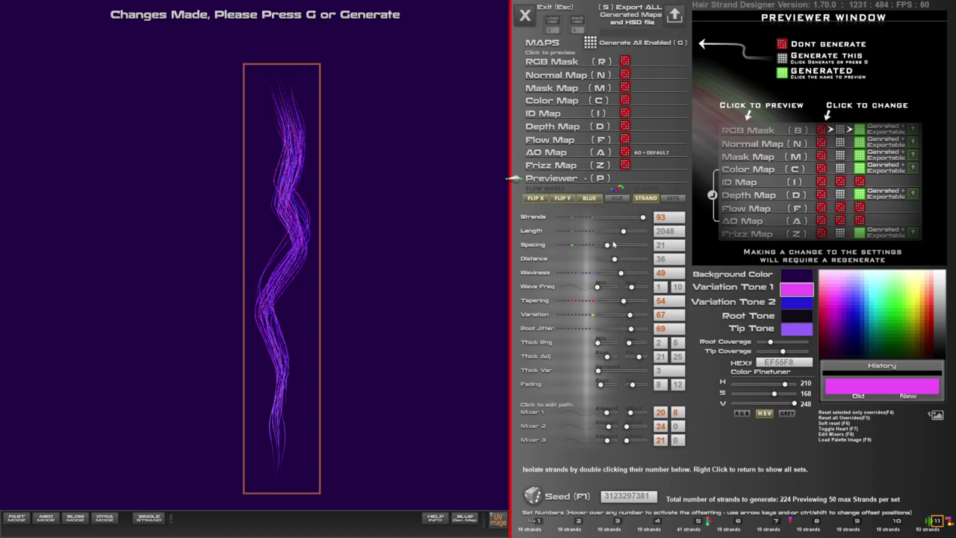
left_click_drag(651, 217, 616, 232)
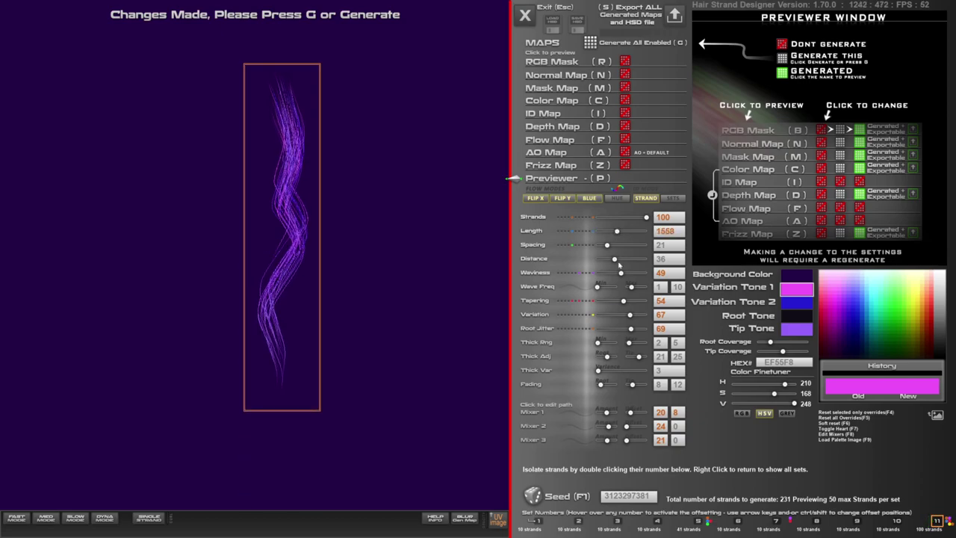
Review the mixer paths and set strand set 11's Mixer 1 to 16, Mixer 2 to 13 and Mixer 3 to 38
left_click_drag(606, 413, 604, 427)
left_click(575, 429)
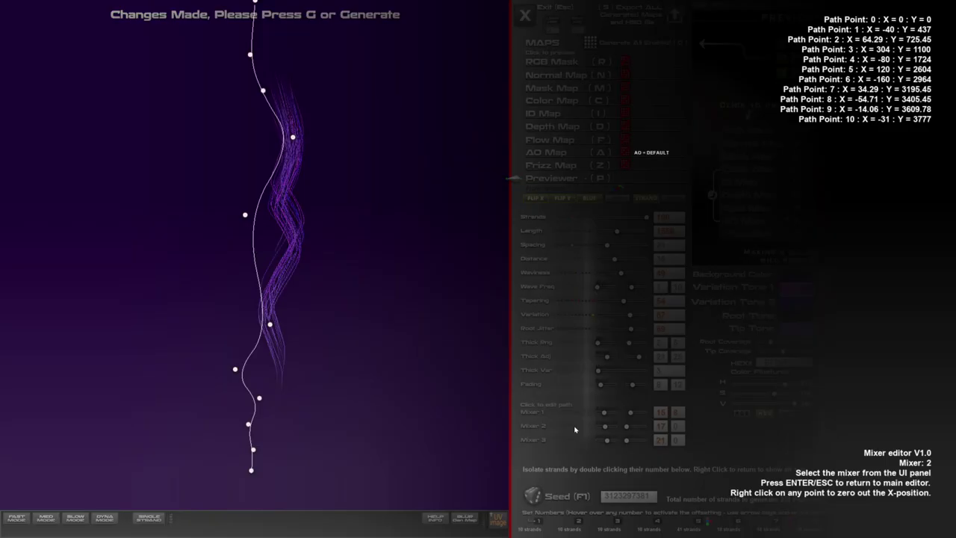
left_click(582, 440)
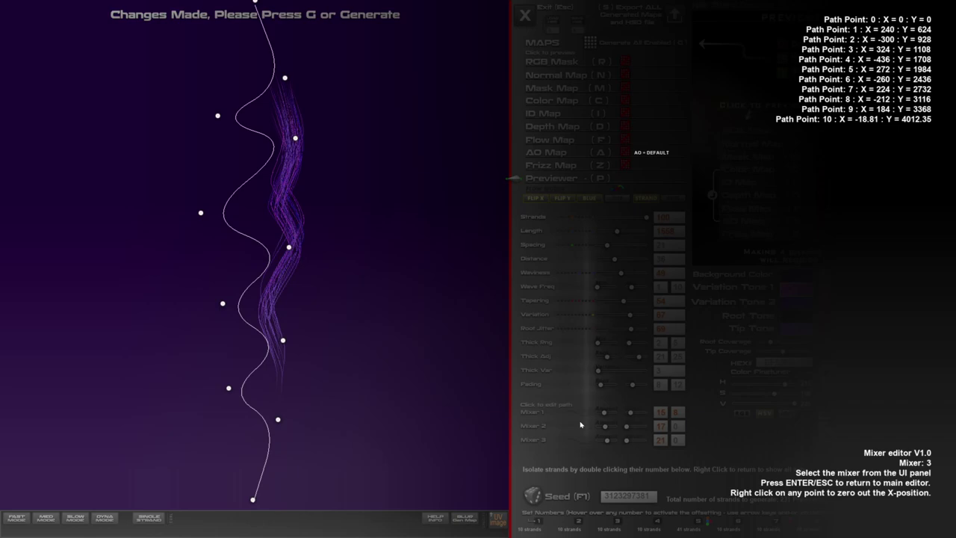
left_click(580, 424)
left_click(581, 442)
left_click_drag(612, 442, 616, 442)
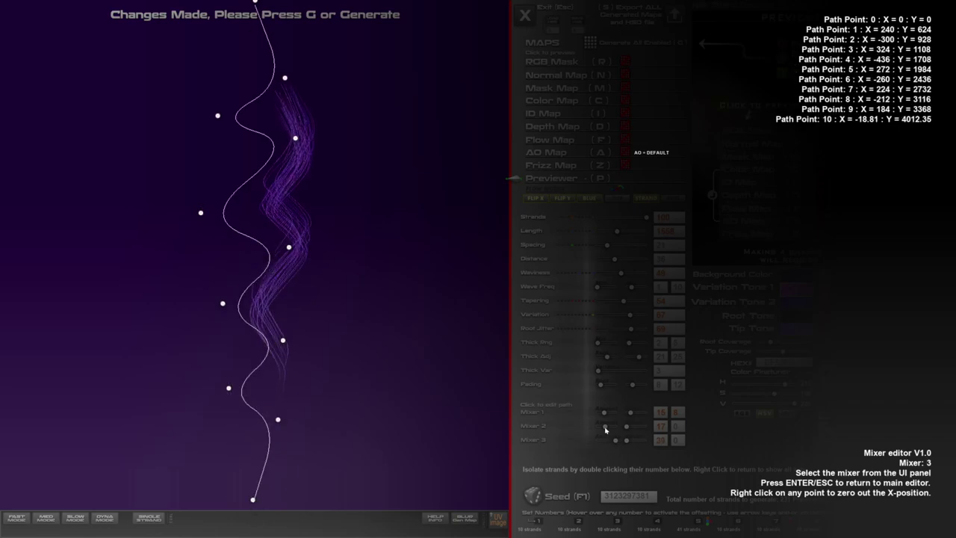
mouse_move(625, 440)
left_mouse_down()
mouse_move(634, 442)
mouse_move(626, 442)
left_mouse_up()
Reshape Mixer 3's path with points 1–9 at X 280, -252, 232, -208, 212, -180, 188, -116 and 144, shifting each point upward
left_click_drag(284, 78, 289, 62)
left_click_drag(217, 116, 223, 98)
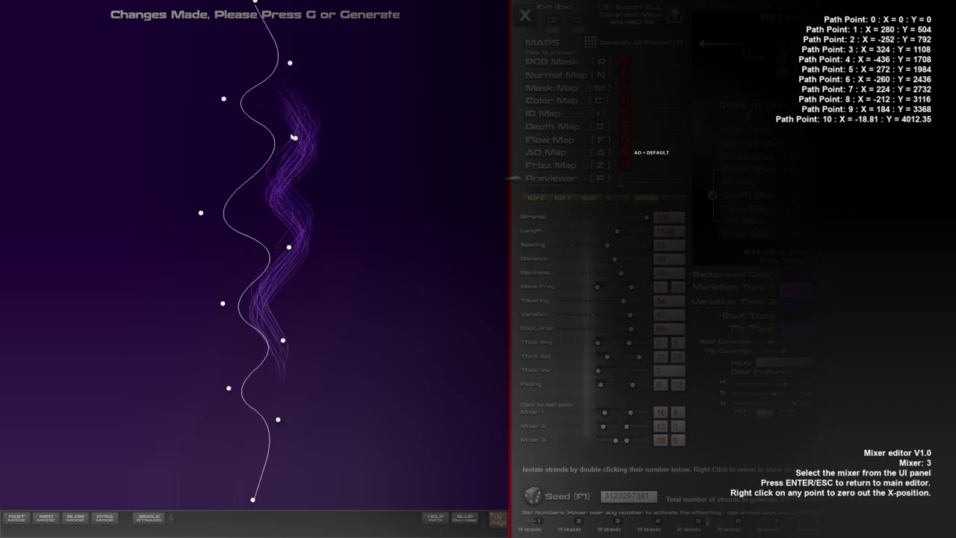
left_click_drag(294, 137, 283, 137)
left_click_drag(200, 213, 229, 190)
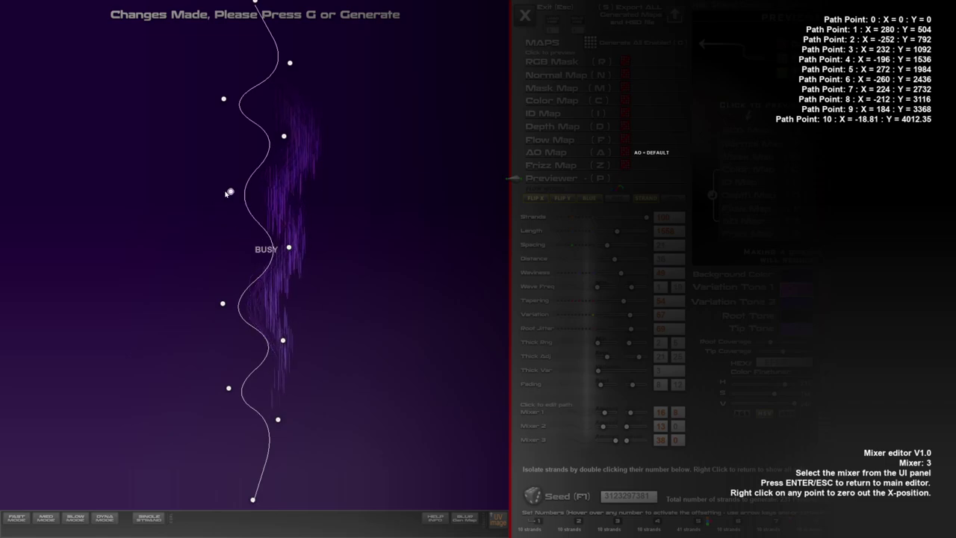
left_click_drag(289, 247, 282, 224)
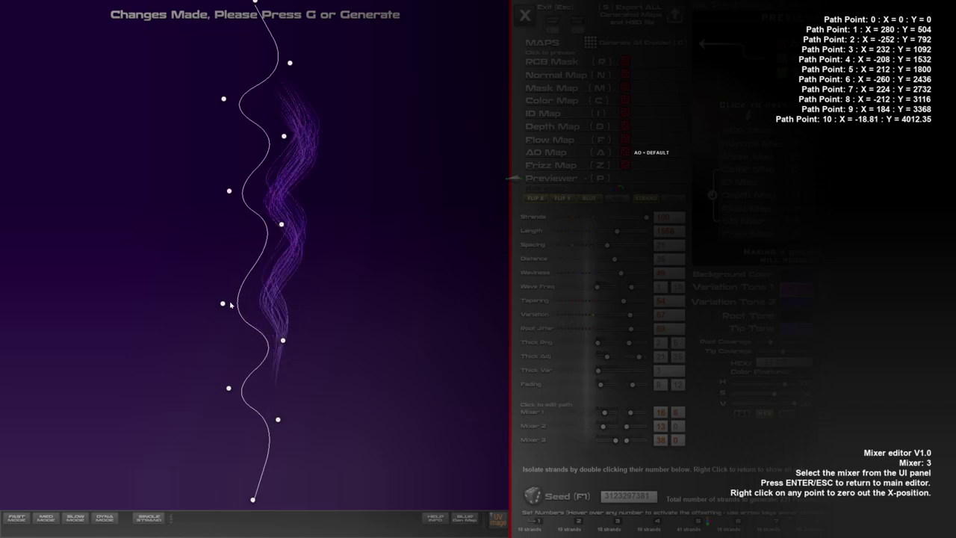
left_click_drag(224, 304, 232, 276)
left_click_drag(282, 339, 278, 325)
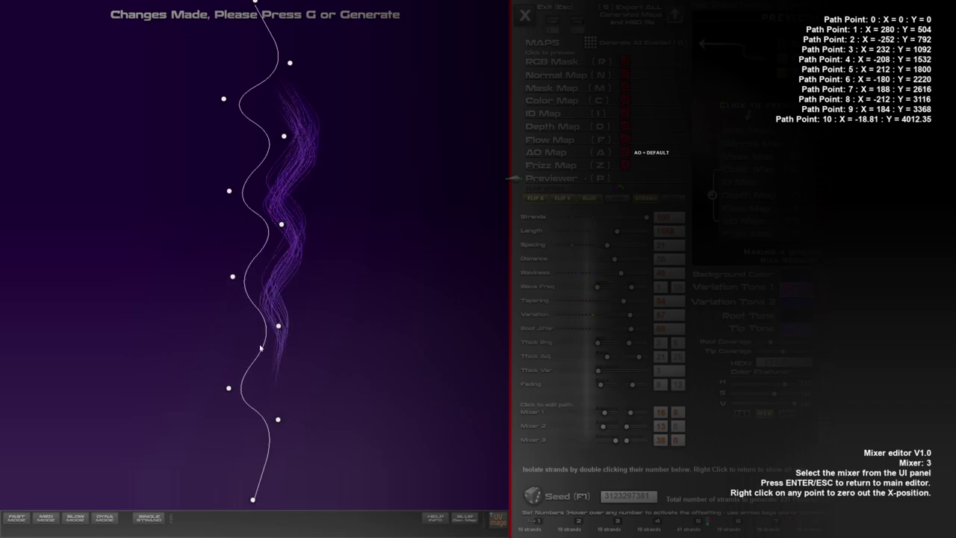
left_click_drag(230, 388, 241, 370)
left_click_drag(277, 421, 273, 408)
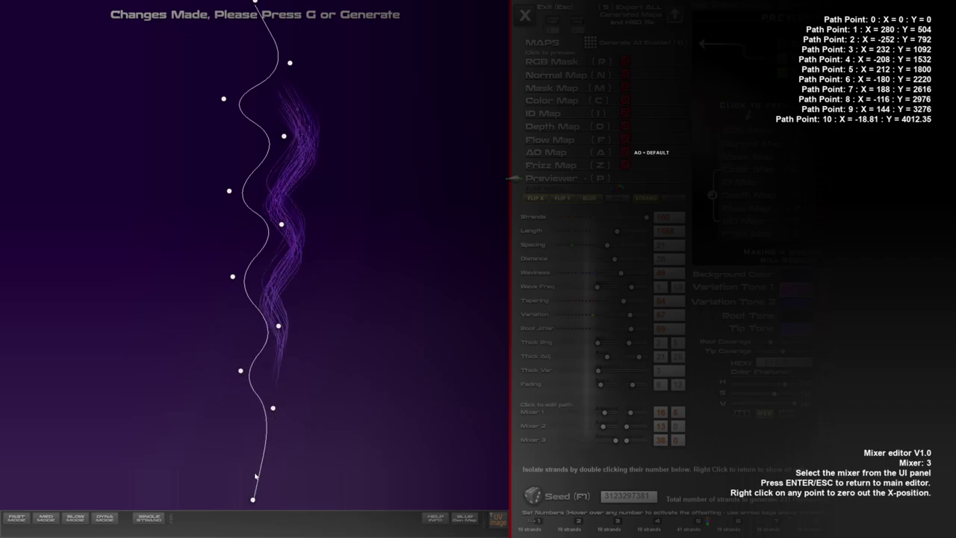
Move Mixer 3's path point 10 to X 88, Y 740 and set strand set 11's Mixer 3 amount to 17
left_click_drag(252, 499, 267, 94)
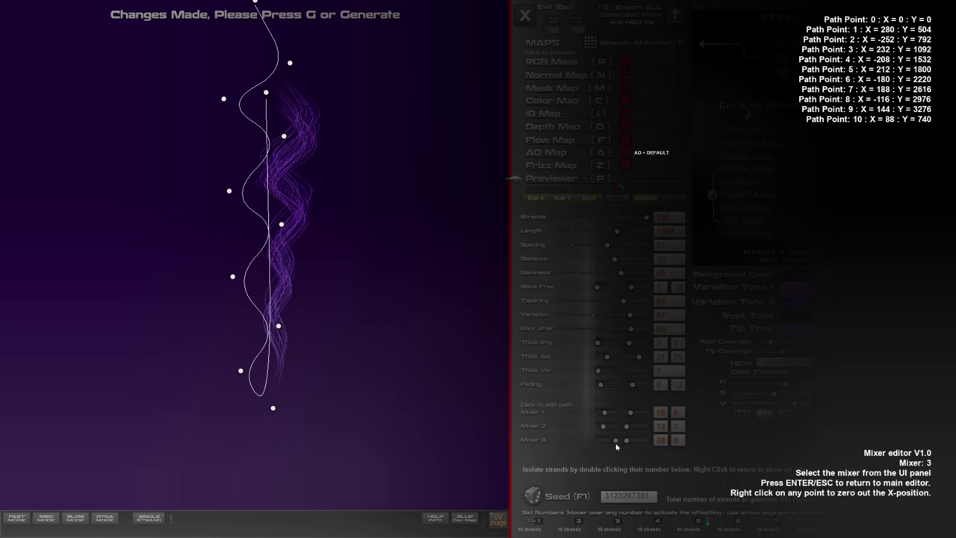
left_click_drag(615, 440, 604, 442)
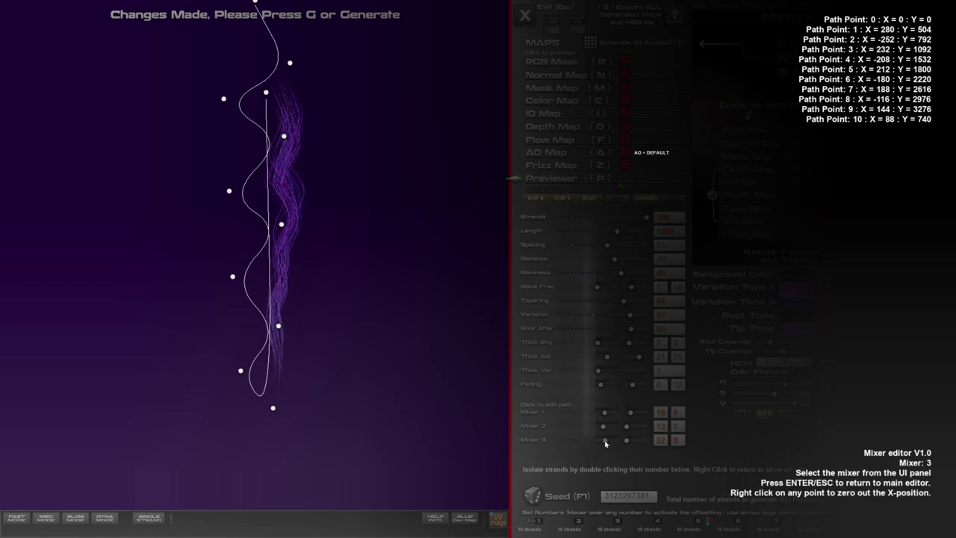
left_click(524, 17)
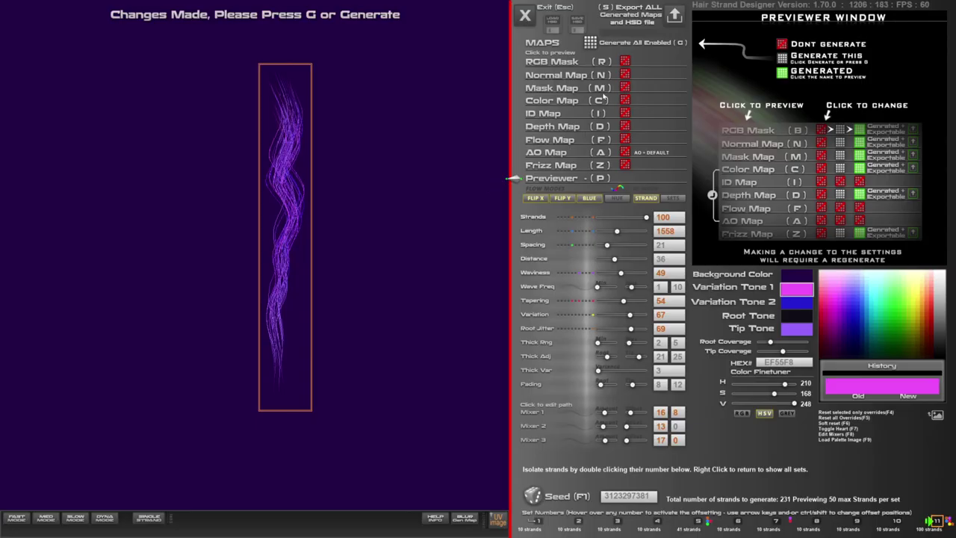
Enable the Color Map for generation, generate it and preview the result
left_click(600, 98)
key("g")
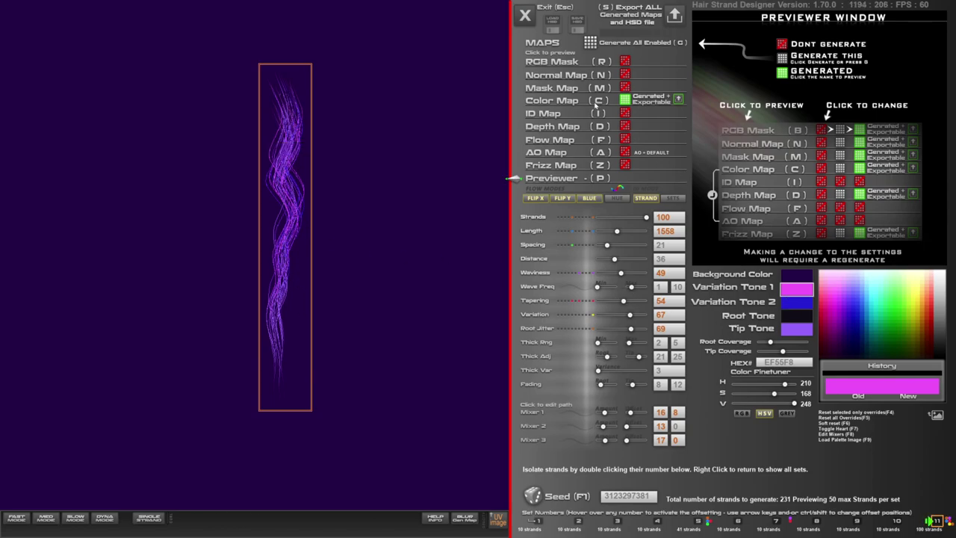
key("c")
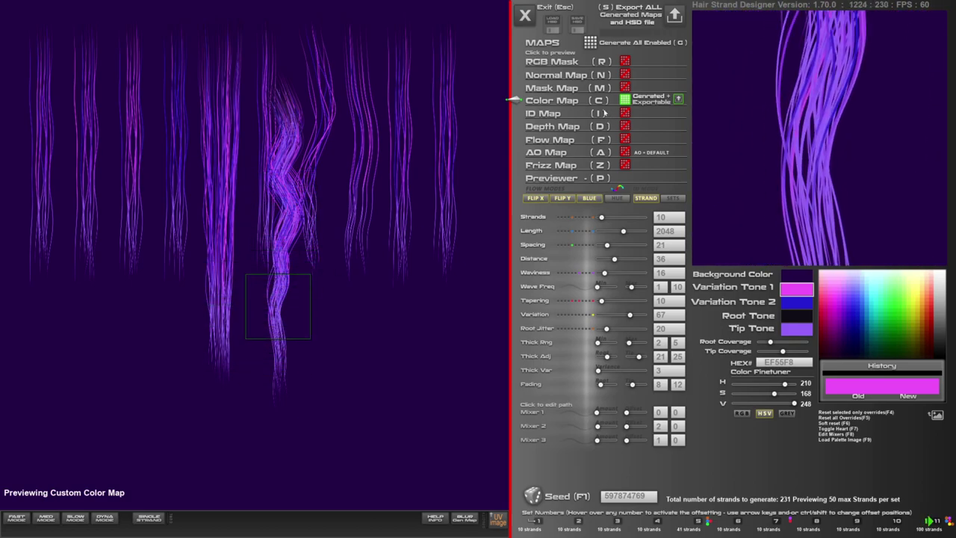
Compare the isolated strand set in the Previewer with the generated Color Map
left_click(553, 179)
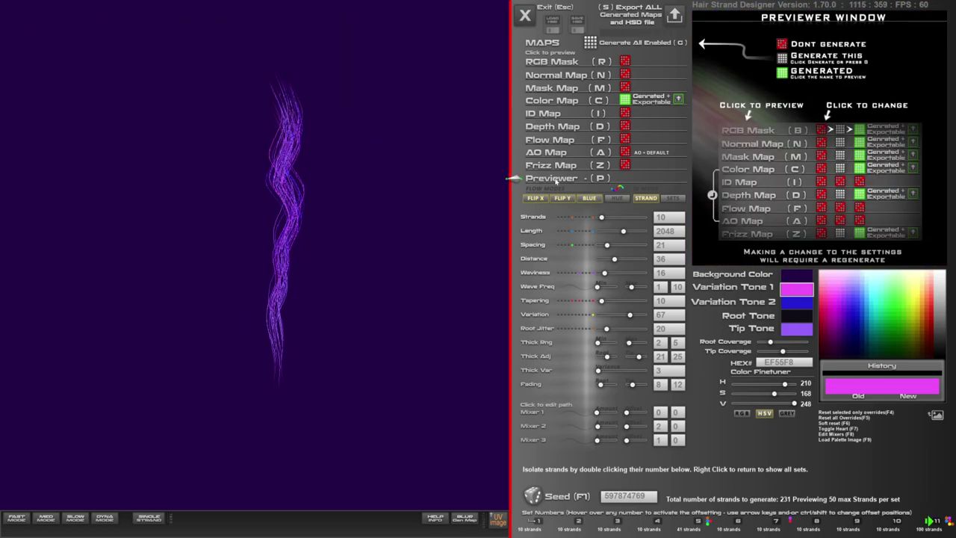
left_click(565, 102)
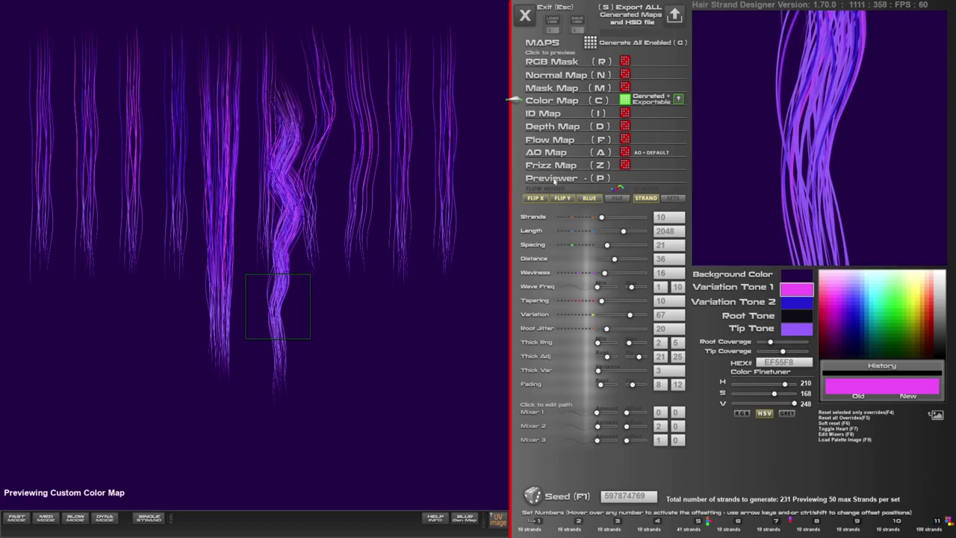
left_click(556, 180)
left_click(548, 103)
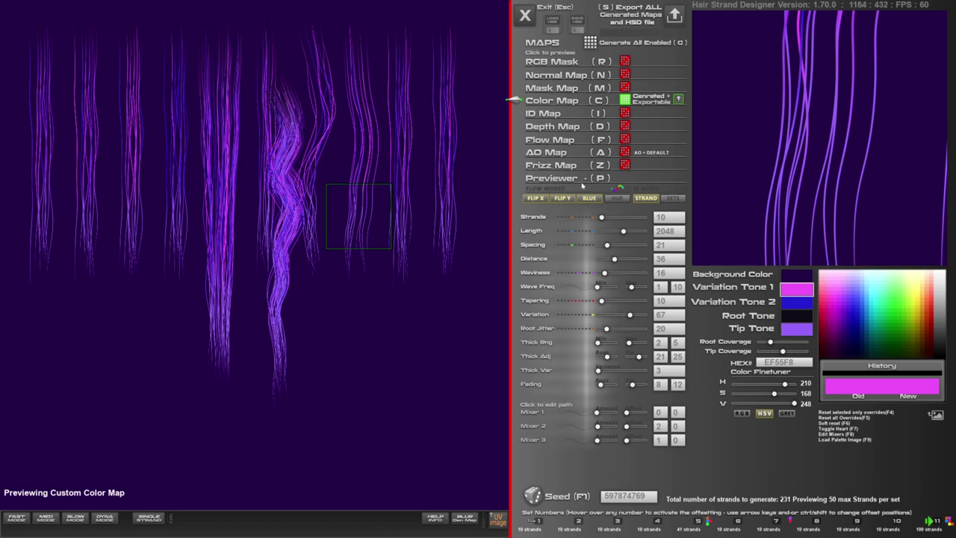
key("p")
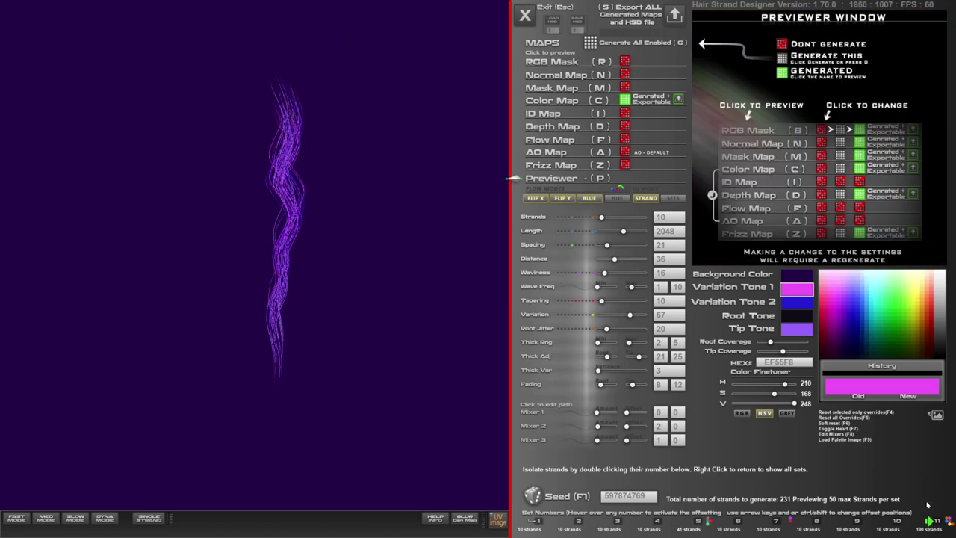
Show all strand sets again and randomize strand set 8's seed twice
right_click(461, 359)
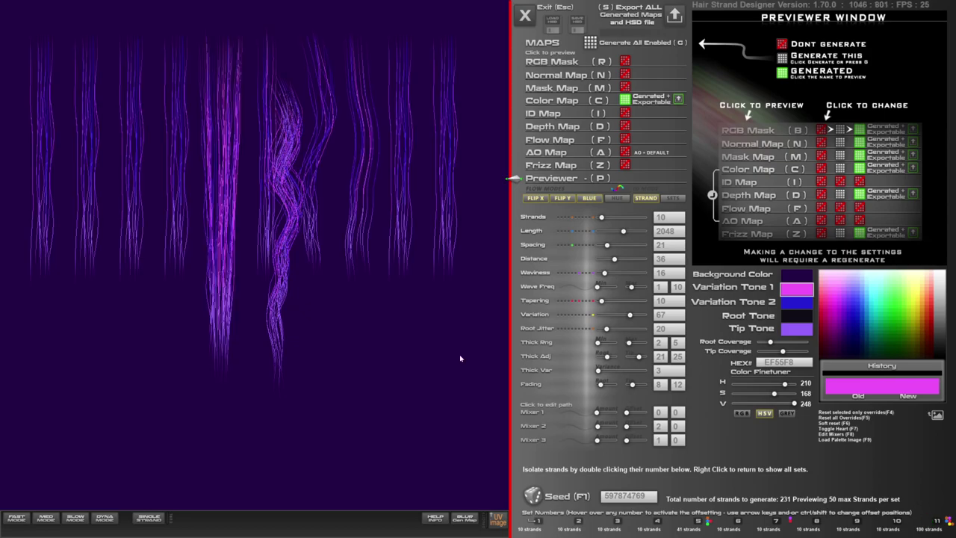
left_click(362, 235)
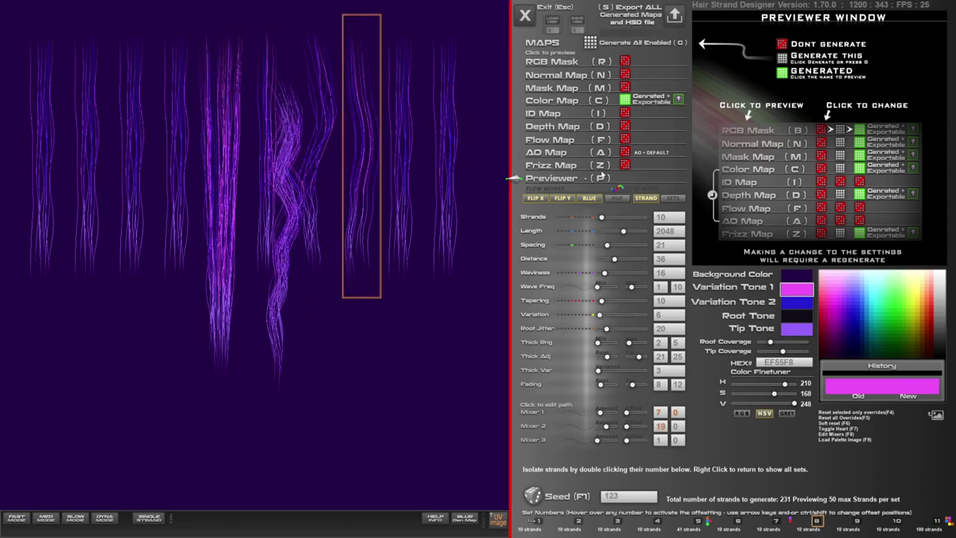
left_click(532, 495)
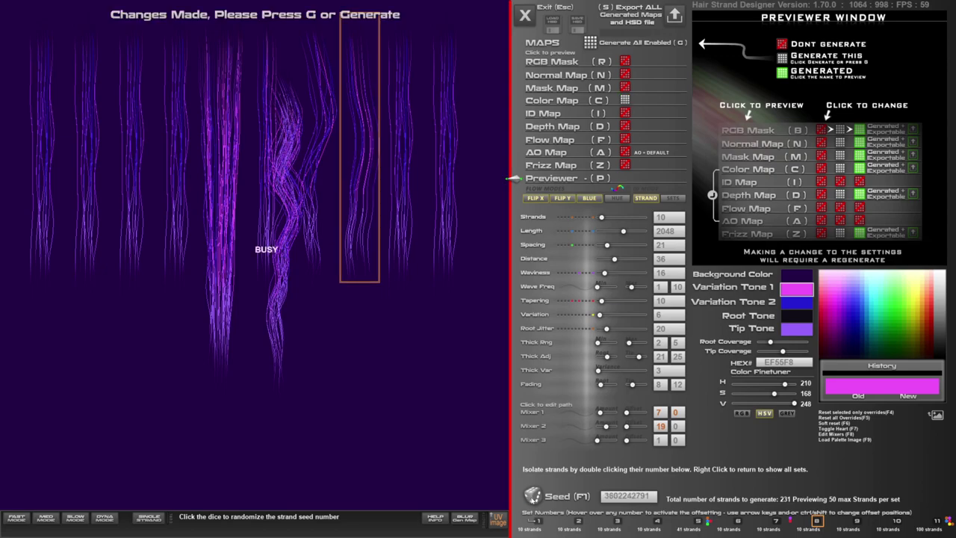
left_click(532, 495)
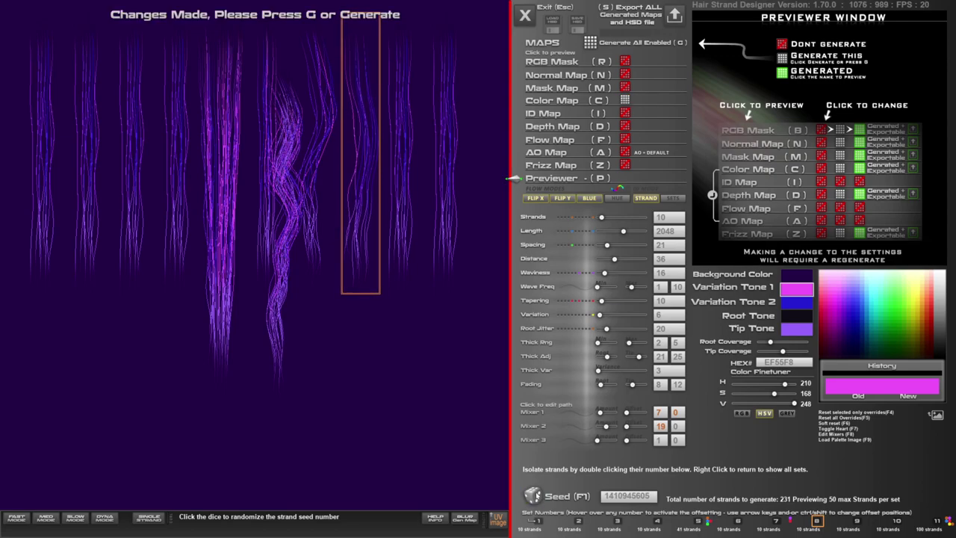
Switch the preview to Slow Mode and reduce strand set 8 to 2 strands
left_click(78, 520)
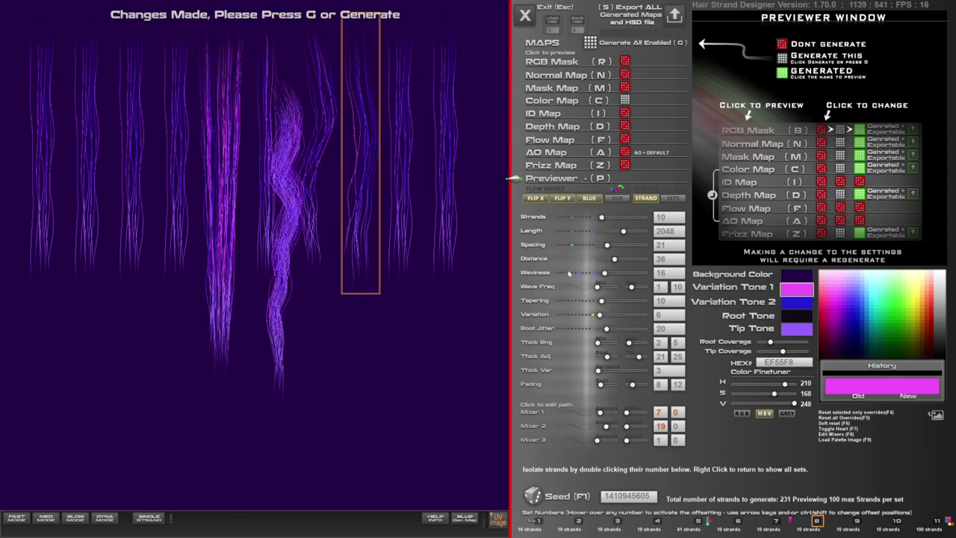
left_click_drag(602, 217, 597, 218)
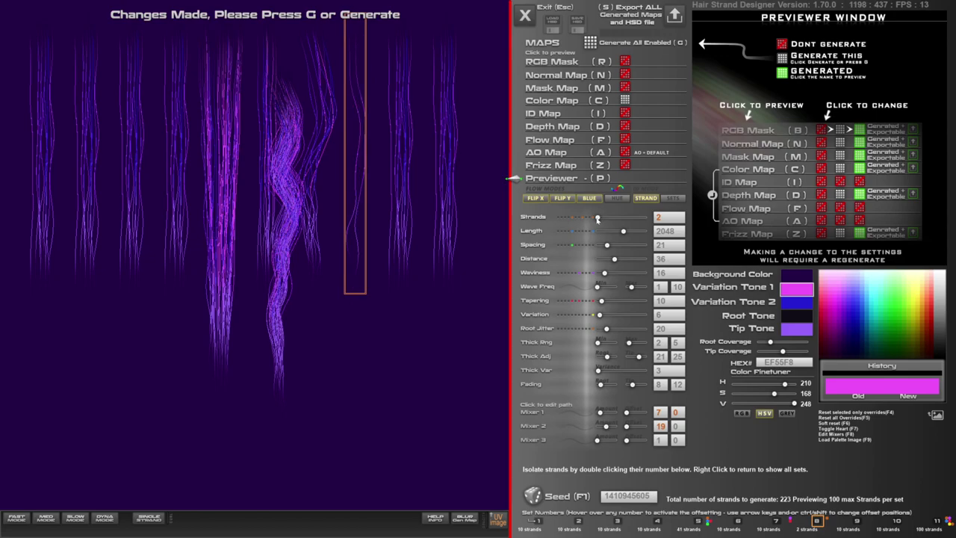
Generate the Color Map and compare it with the Previewer
left_click(590, 46)
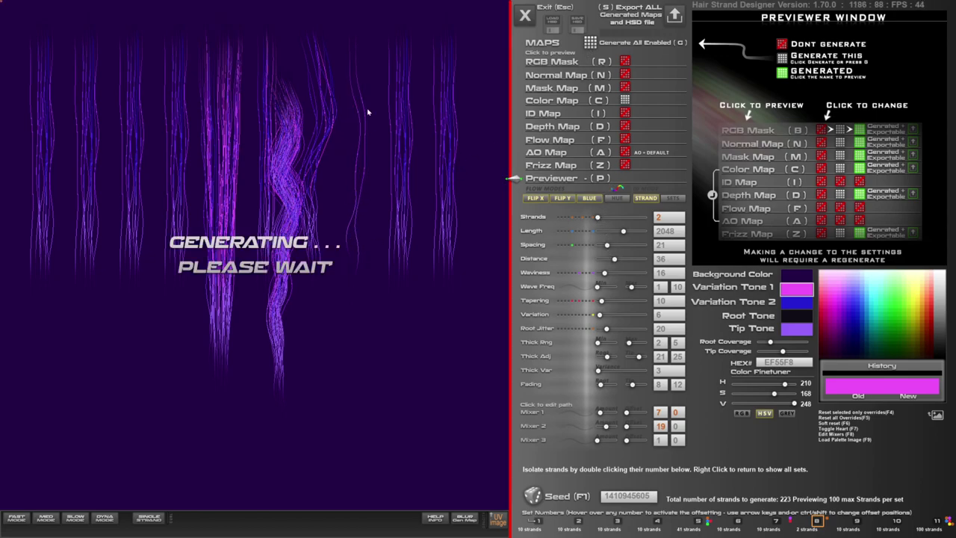
left_click(551, 105)
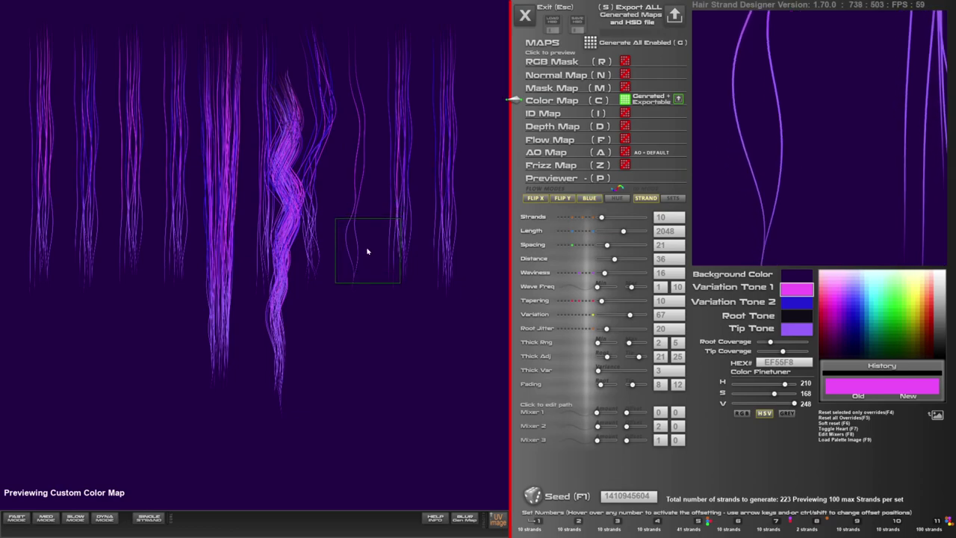
left_click(542, 179)
left_click(545, 101)
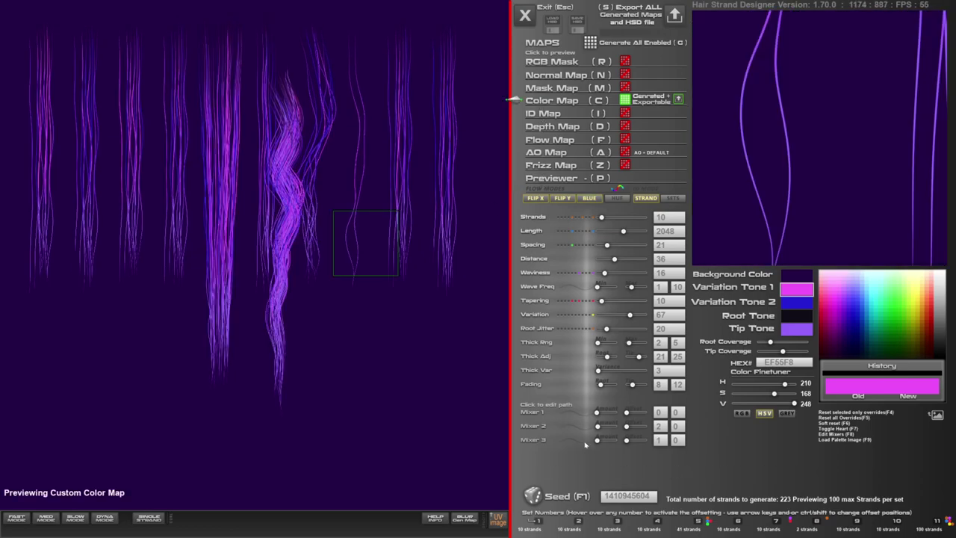
key("p")
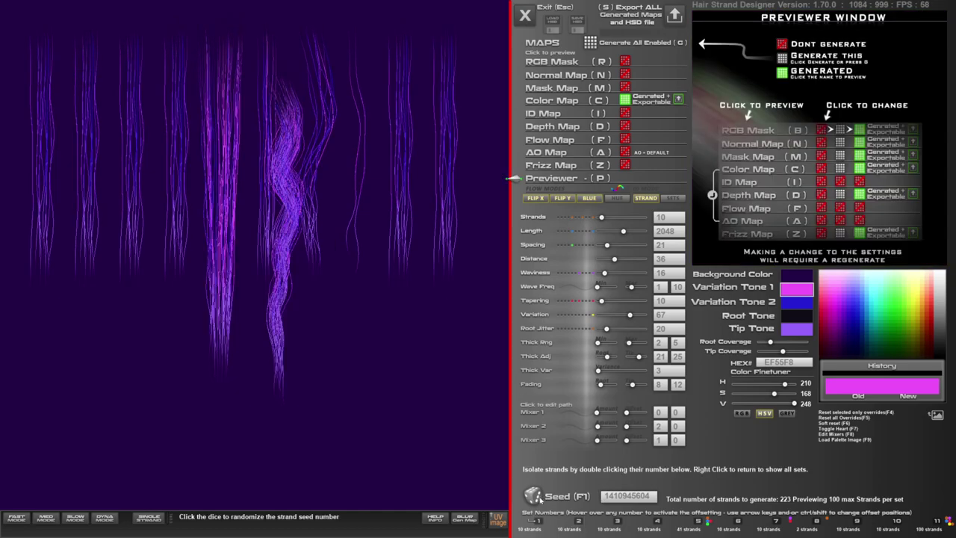
Randomize strand set 8's seed and regenerate the Color Map
left_click(358, 248)
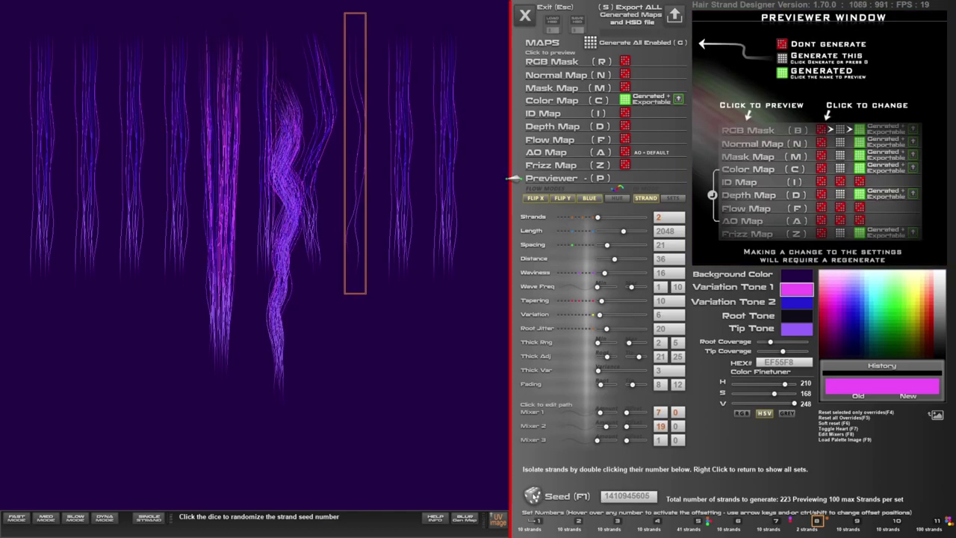
left_click(532, 495)
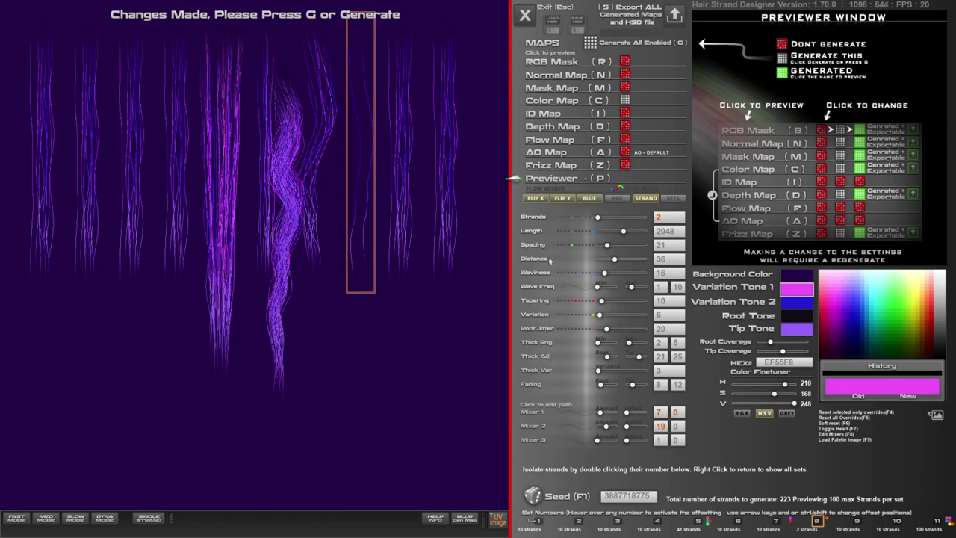
left_click(590, 46)
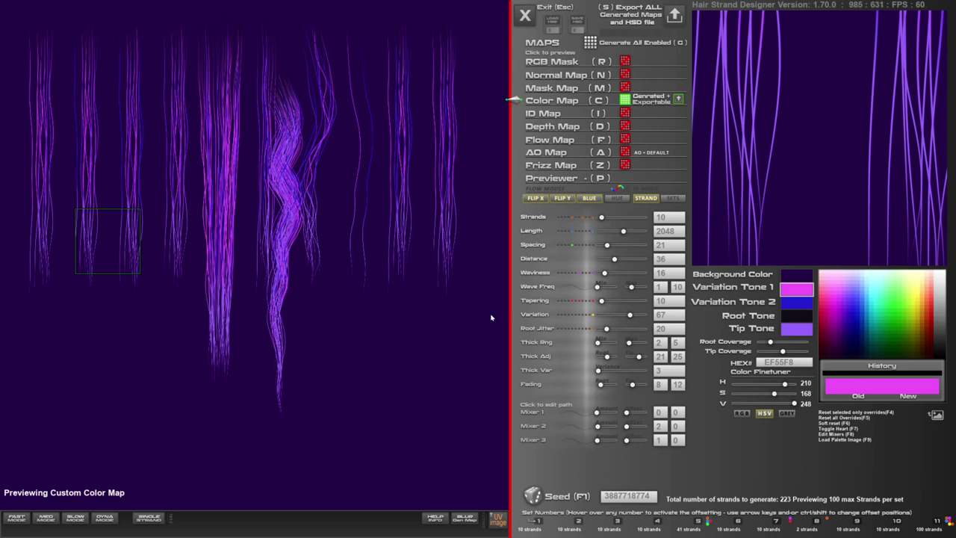
Change Variation Tone 2 to a dark brown and Variation Tone 1 to the dark olive 443800
left_click(792, 304)
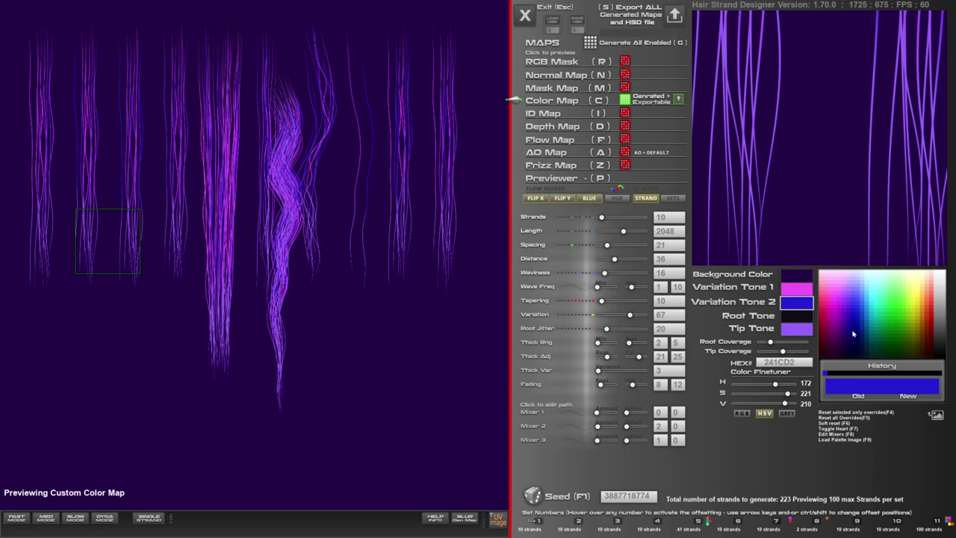
left_click(921, 342)
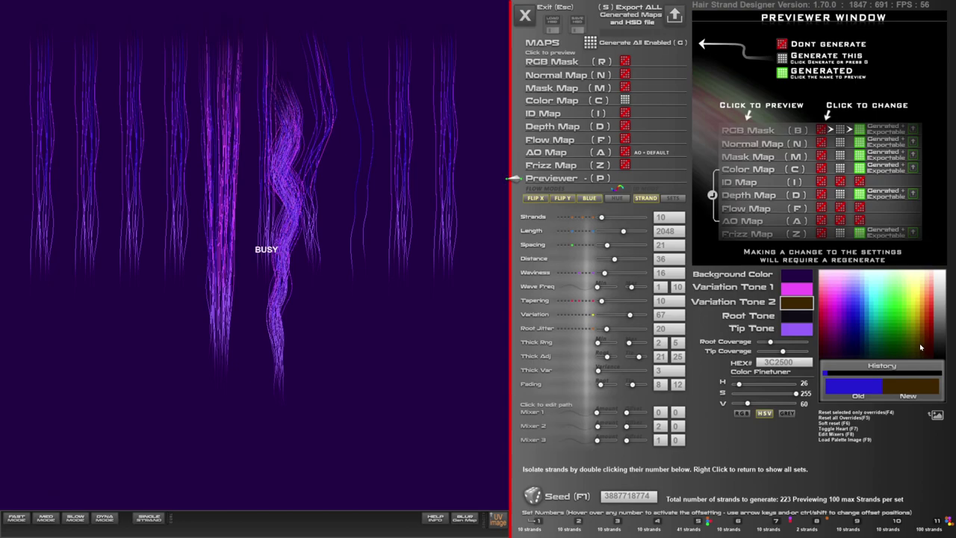
left_click(798, 294)
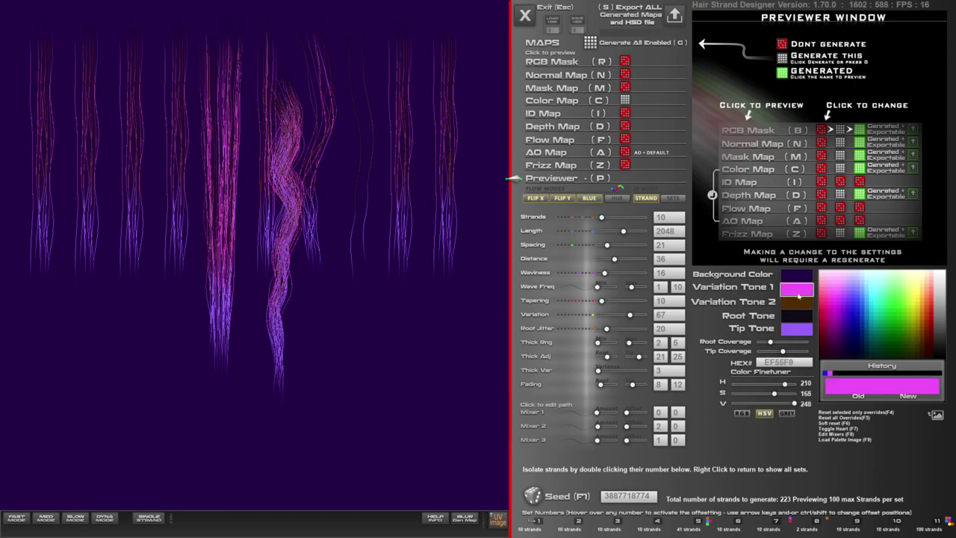
left_click(918, 344)
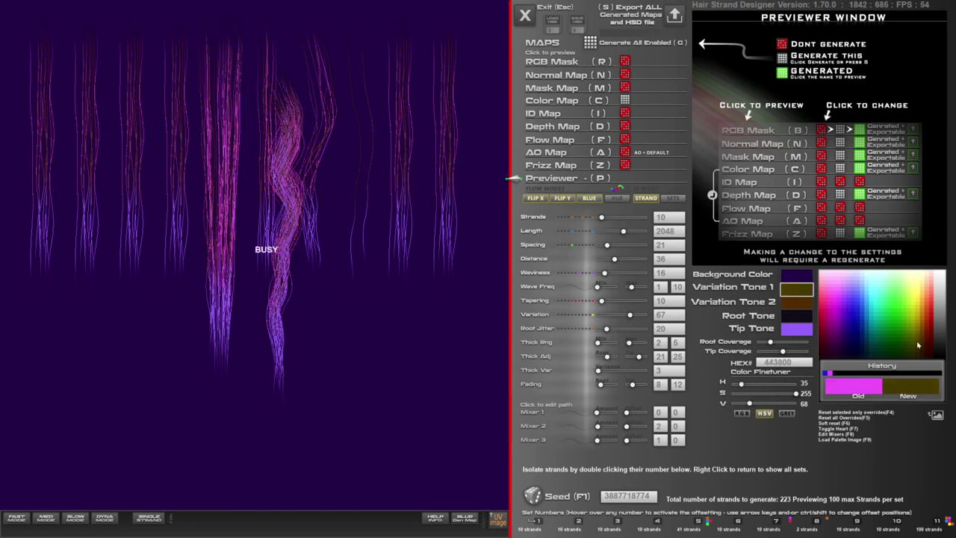
Isolate strand set 10, set Variation Tone 2 to A38B08 and show all strand sets again
left_click(897, 526)
double_click(897, 525)
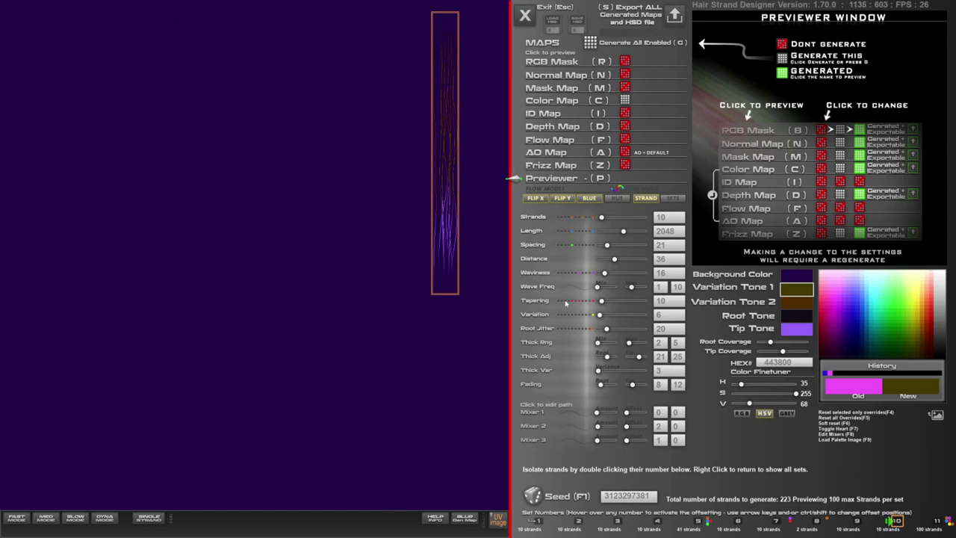
left_click(800, 302)
left_click_drag(878, 330, 918, 324)
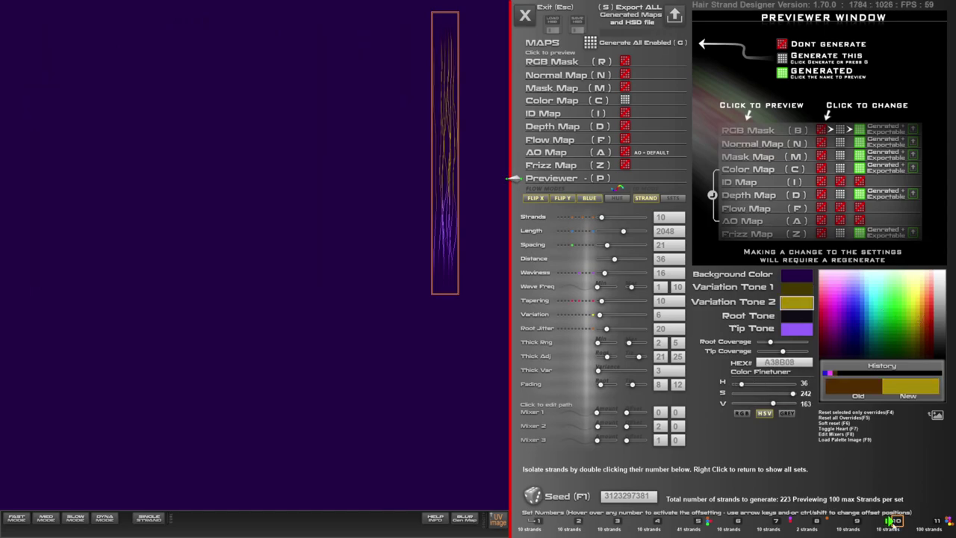
right_click(854, 467)
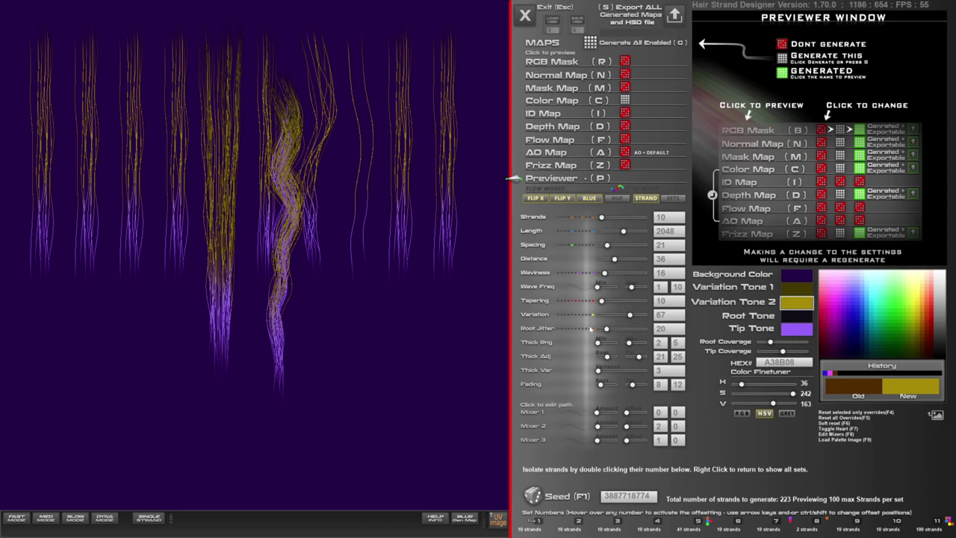
Move strand set 5 out of the middle of the texture to its far right edge beside strand set 10
left_click(234, 222)
left_click_drag(234, 222, 233, 261)
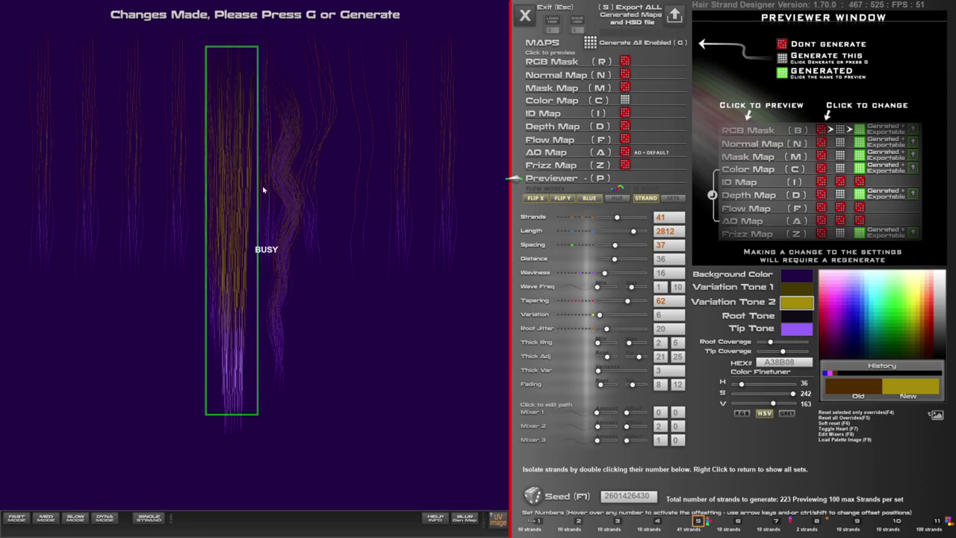
left_click(261, 188)
left_click(245, 228)
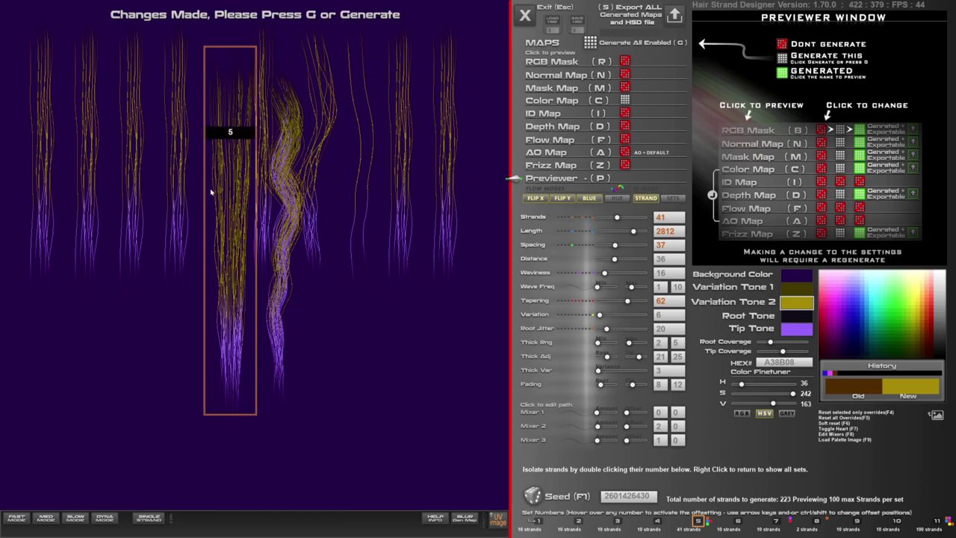
left_click_drag(229, 208, 464, 182)
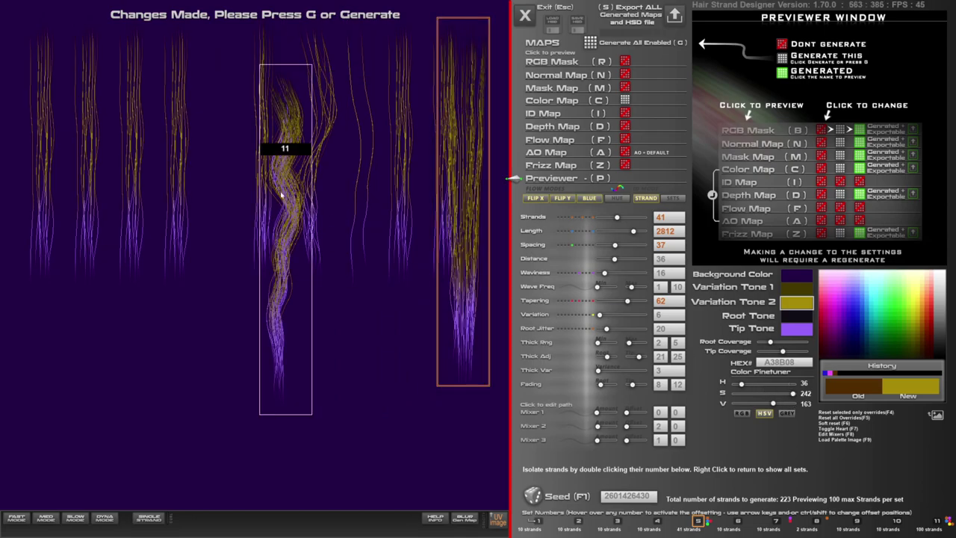
Move strand set 7 into the gap between sets 4 and 6, and strand set 11 between sets 6 and 8
left_click_drag(302, 221, 358, 244)
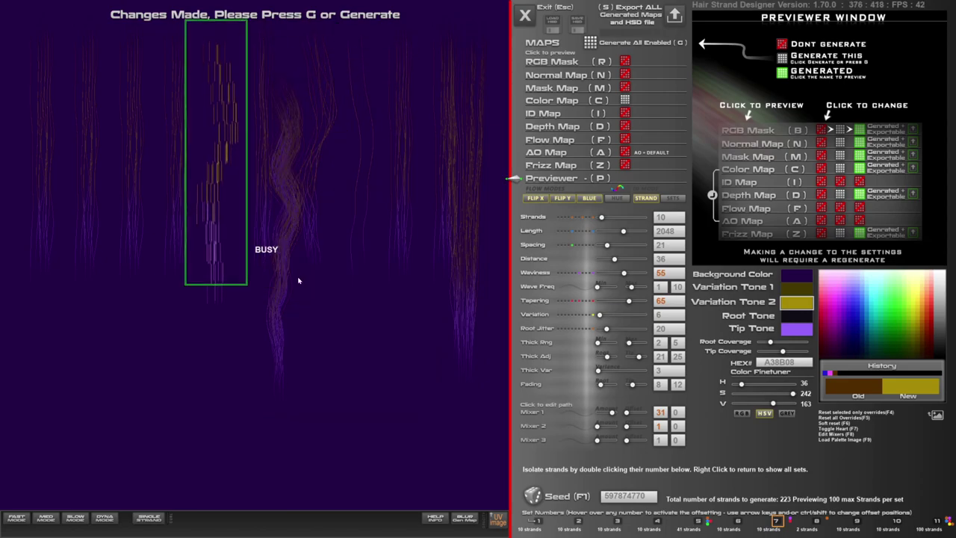
left_click(290, 231)
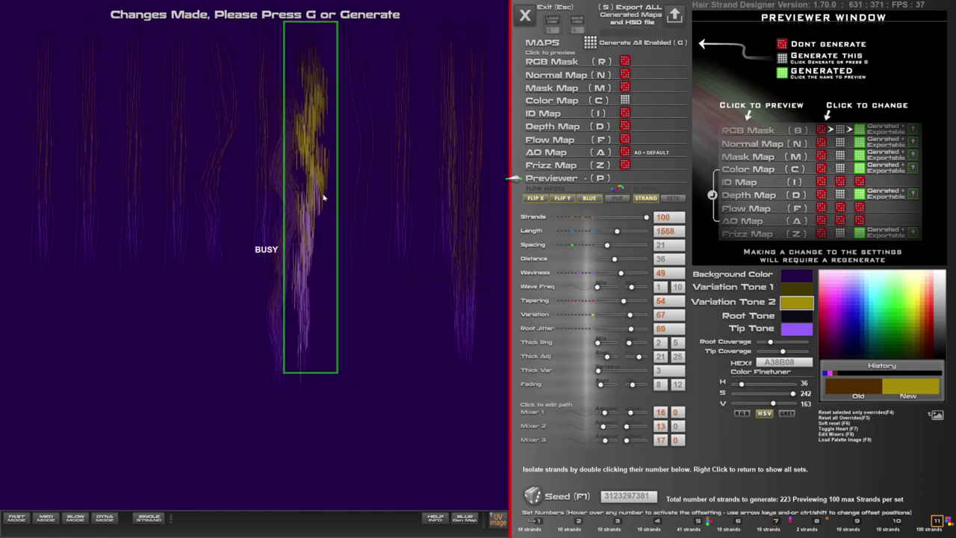
left_click(466, 249)
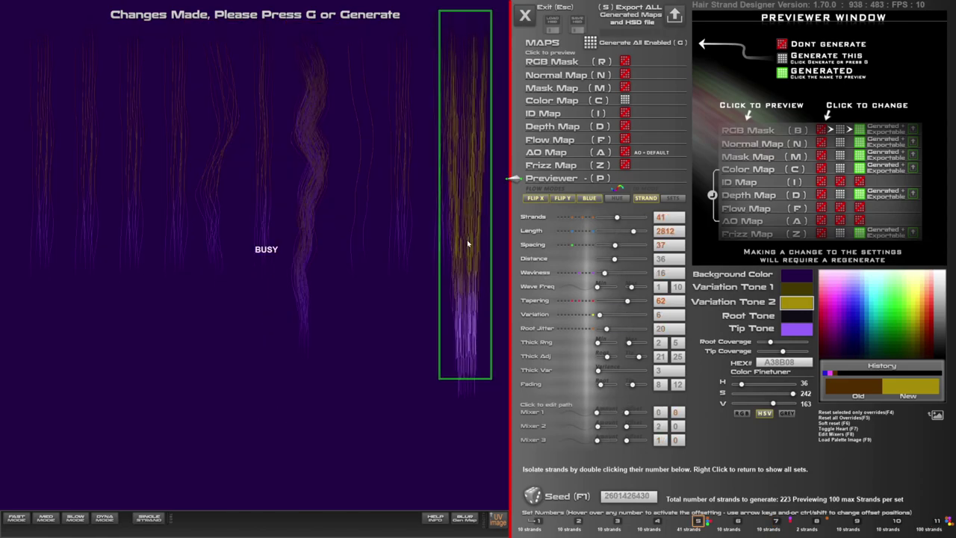
left_click(306, 256)
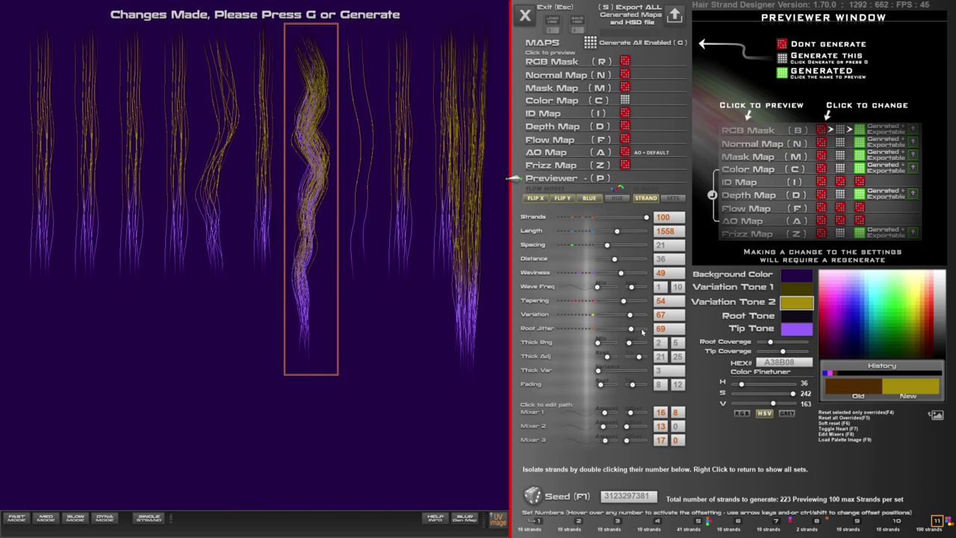
Override strand set 11 with Variation 81, Tapering 72, Length 950 and a Wave Freq range of 4 to 5
left_click_drag(633, 318, 638, 315)
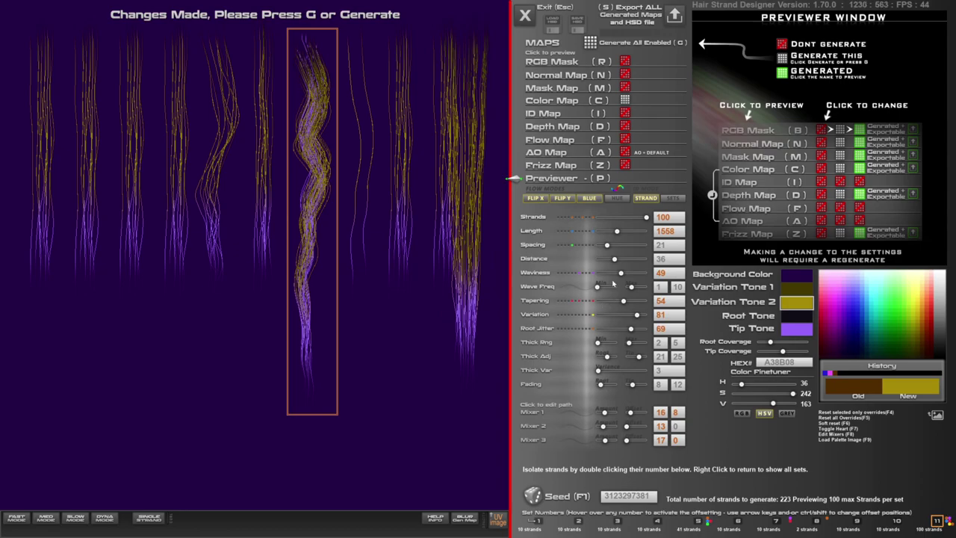
left_click(633, 301)
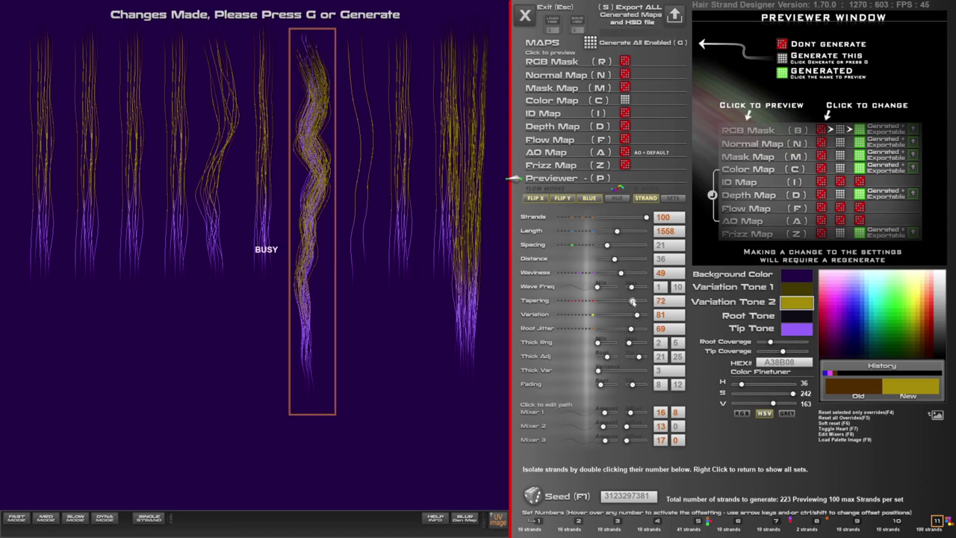
left_click(609, 232)
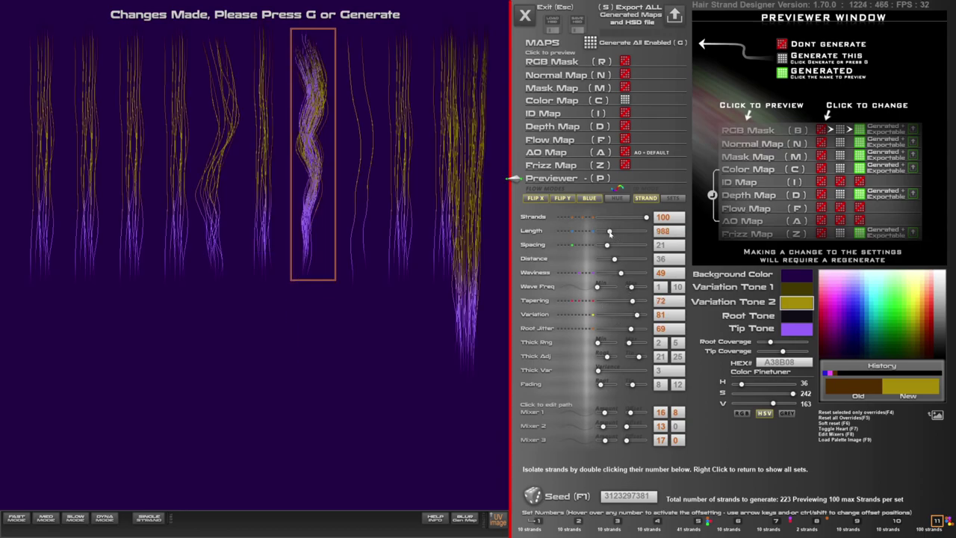
left_click(608, 232)
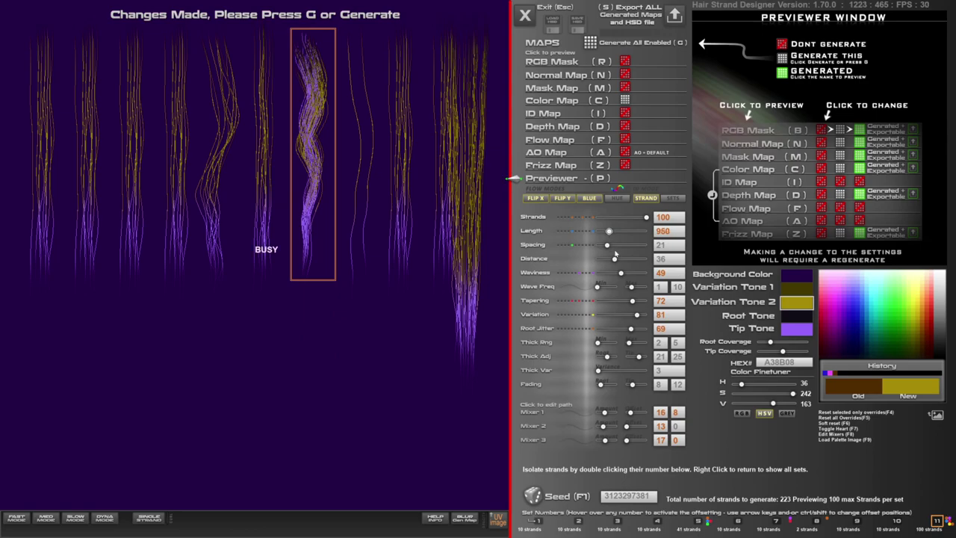
left_click(630, 288)
left_click_drag(630, 289, 629, 289)
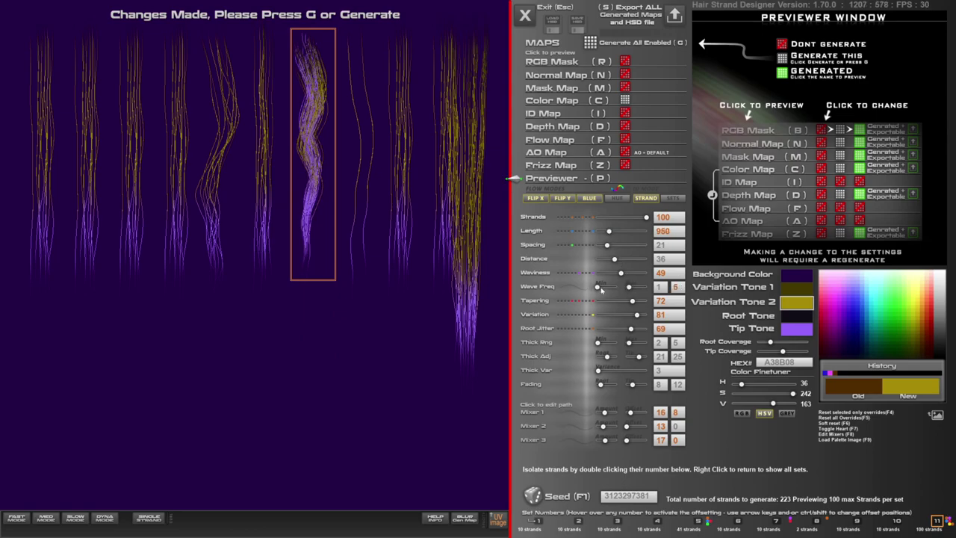
left_click(600, 288)
Set strand set 11's mixer amounts to 10 for Mixer 1, 10 for Mixer 2 and 12 for Mixer 3
left_click(602, 413)
left_click_drag(602, 413, 602, 440)
left_click(602, 426)
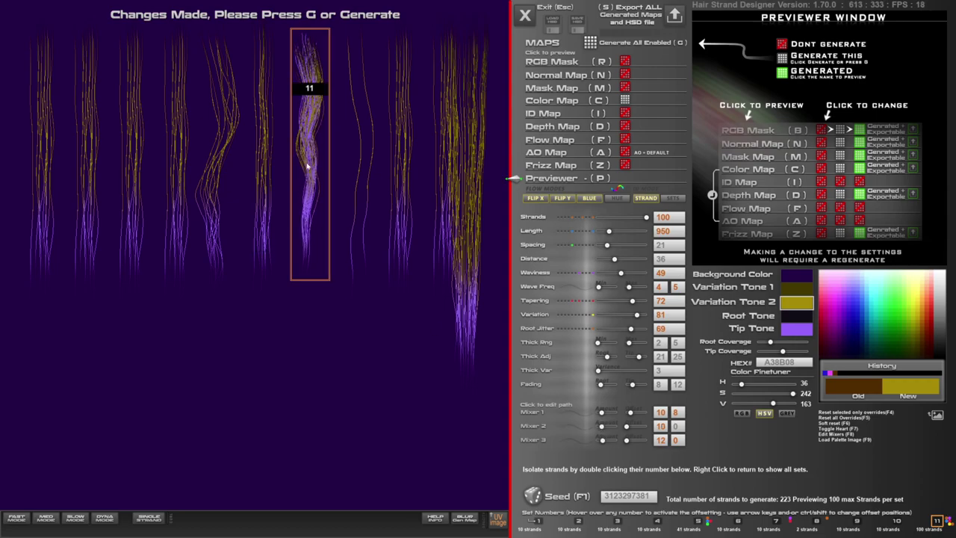
Swap the positions of strand sets 11 and 8, and increase the Root Coverage and Tip Coverage
left_click(328, 184)
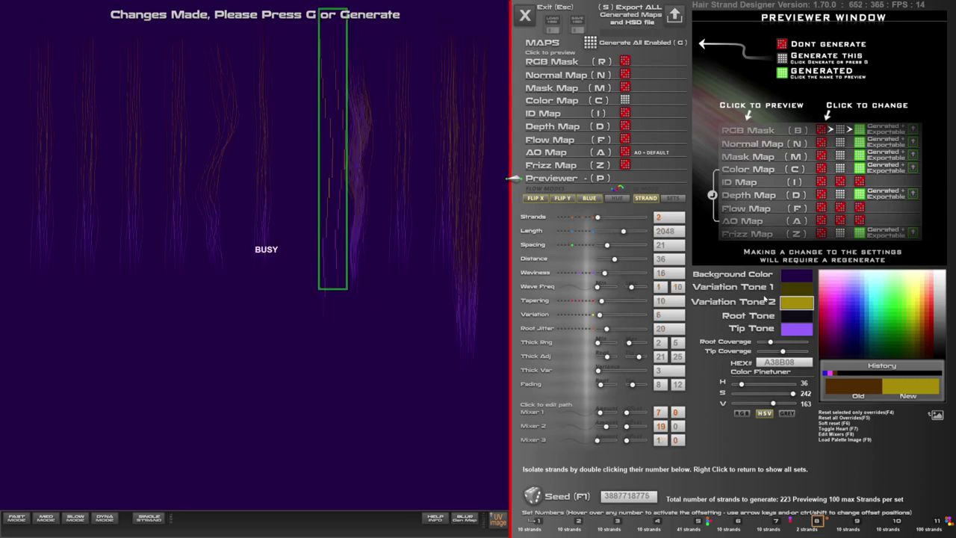
left_click_drag(770, 341, 787, 351)
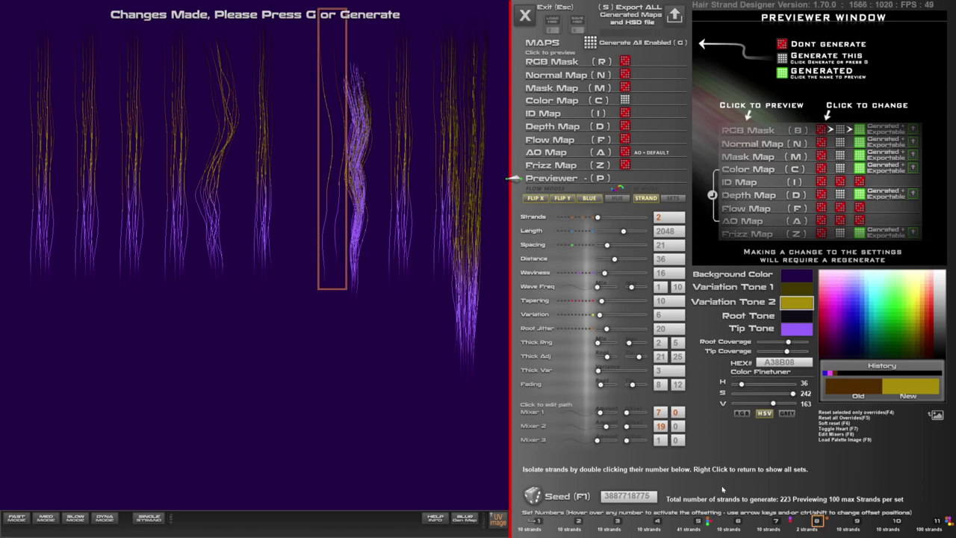
Center strand set 8 in the gap between sets 6 and 11 and increase it to 15 strands
left_click_drag(323, 218, 312, 221)
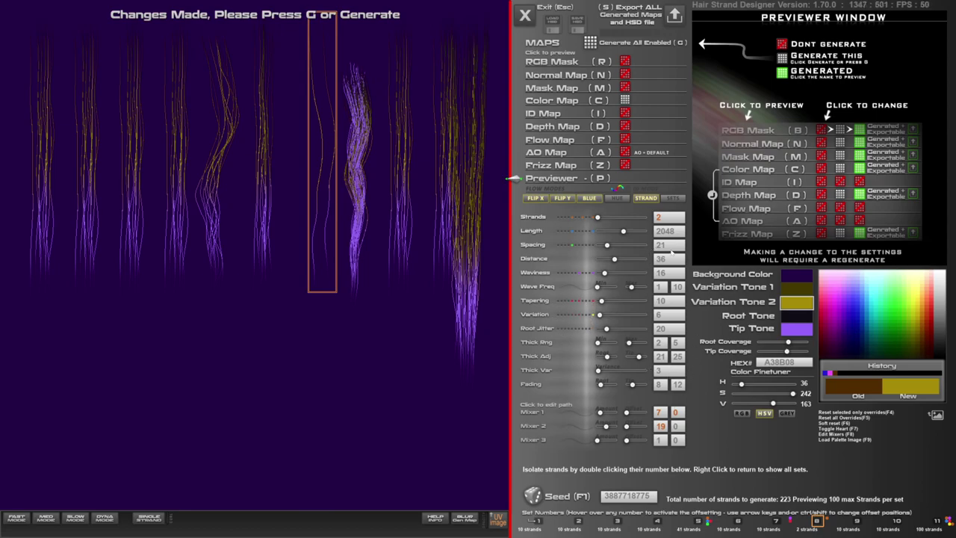
left_click_drag(318, 236, 305, 248)
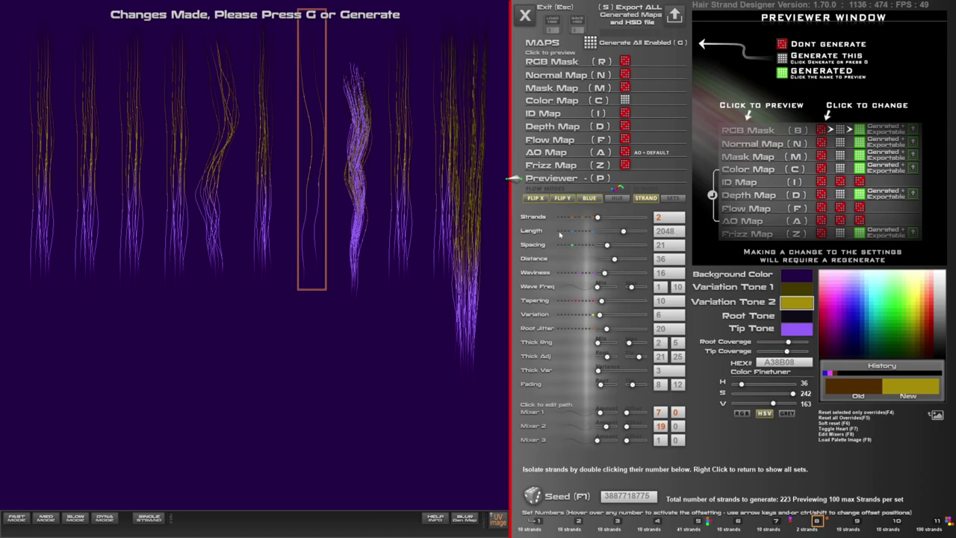
left_click_drag(317, 223, 316, 235)
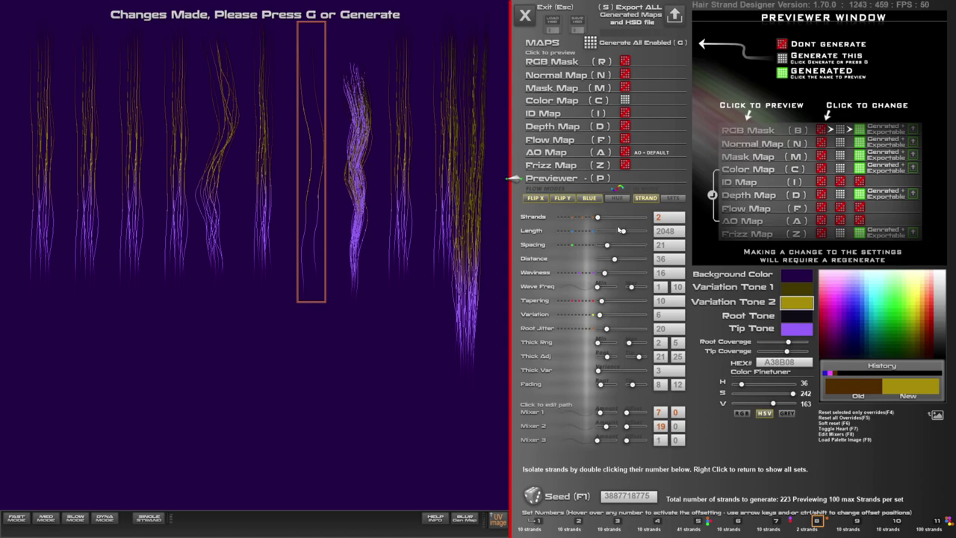
mouse_move(598, 217)
left_mouse_down()
mouse_move(631, 219)
mouse_move(608, 220)
left_mouse_up()
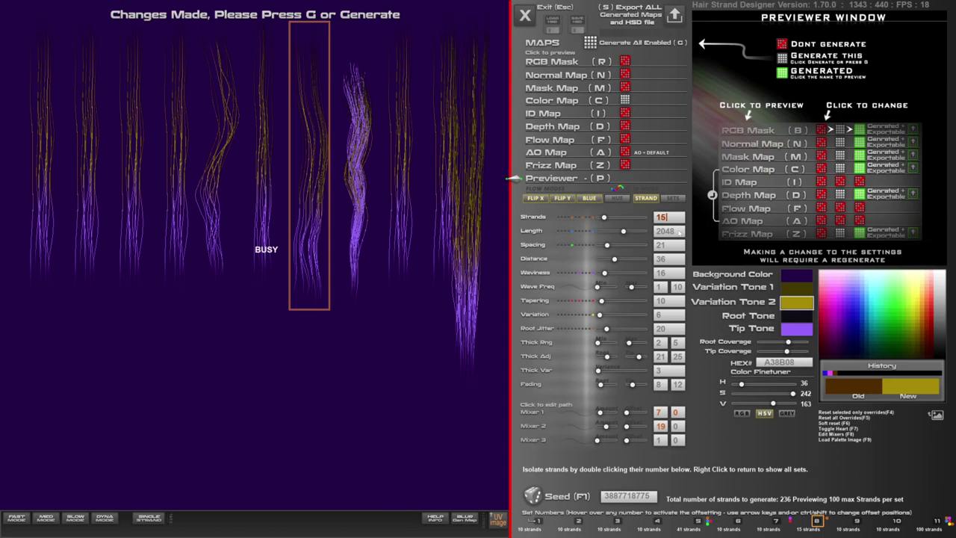
Override strand set 8 with 10 strands, Length 20 and Spacing 5
key("BackSpace")
type("0")
key("Return")
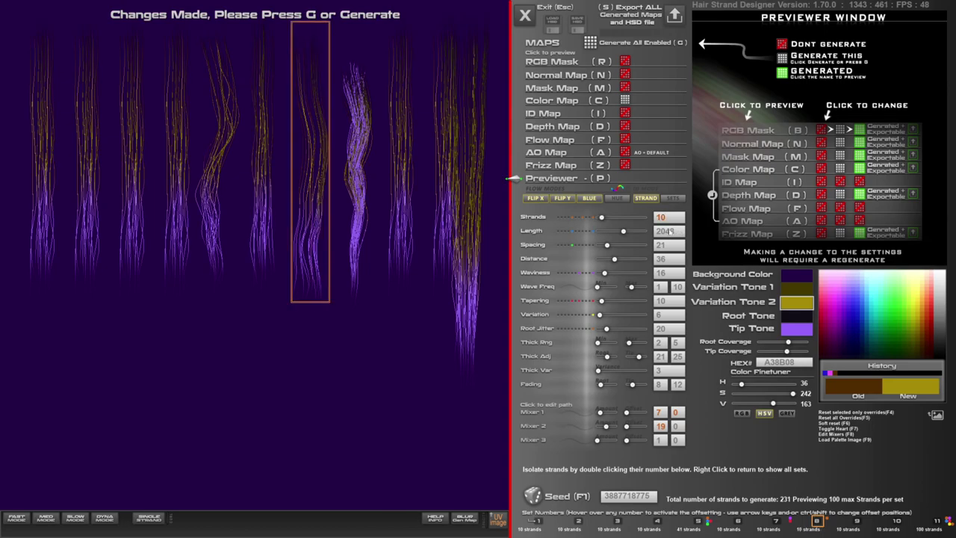
left_click(673, 233)
key("BackSpace")
key("BackSpace")
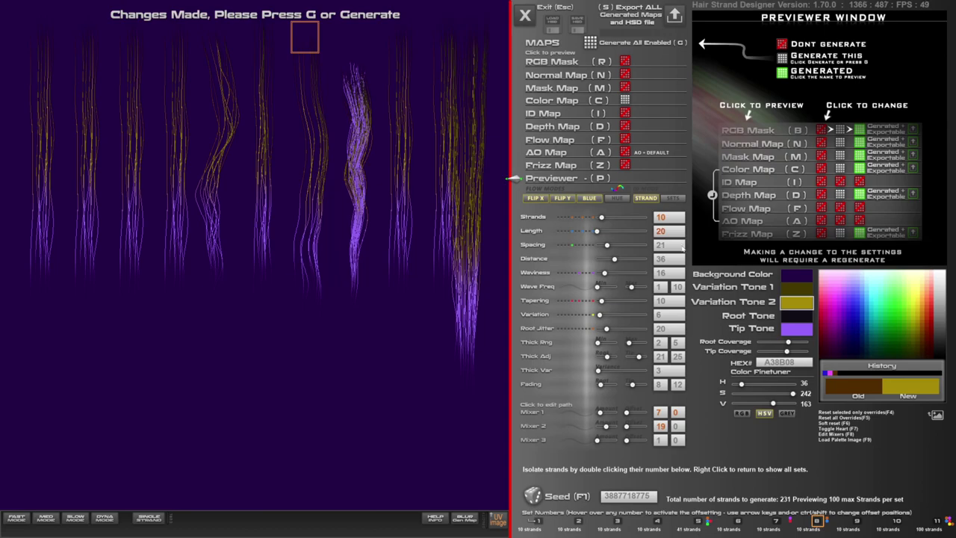
left_click_drag(623, 245, 639, 249)
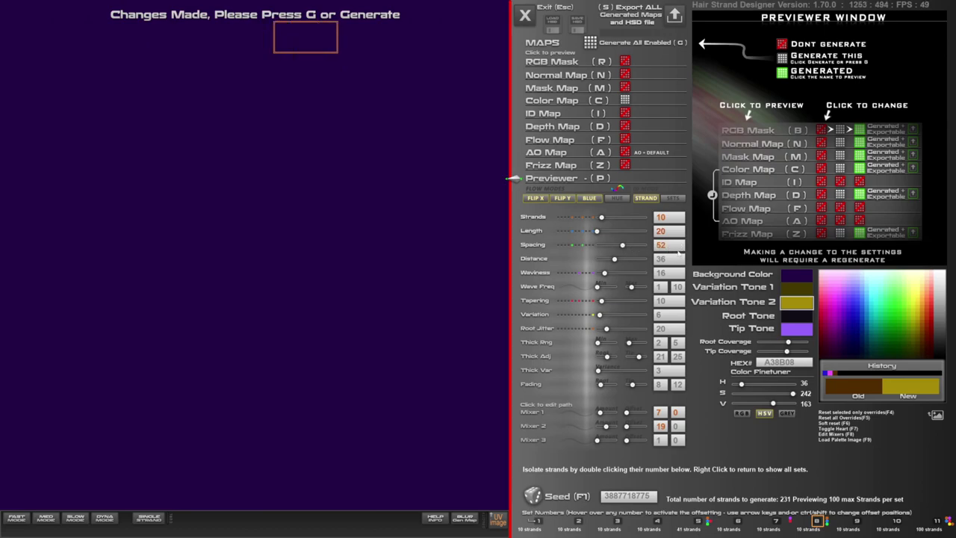
key("BackSpace")
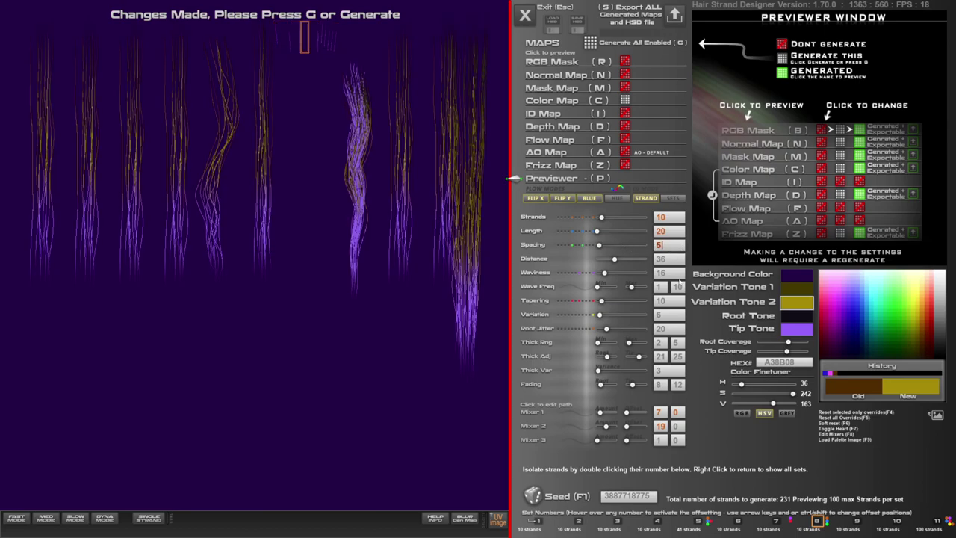
Set the Distance between the strand sets to 41
left_click(667, 262)
key("BackSpace")
left_click(608, 259)
left_click(664, 261)
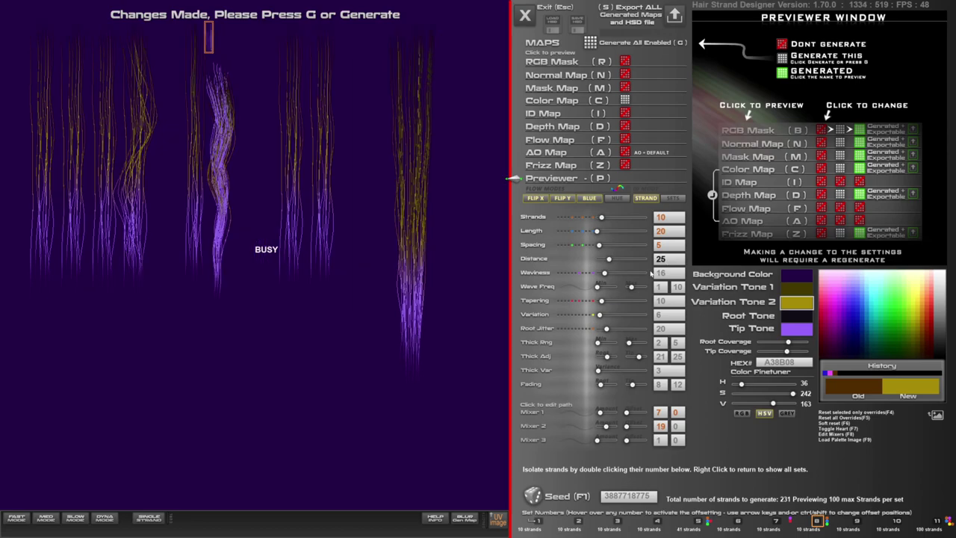
left_click_drag(612, 262, 617, 264)
Override strand set 8 with Waviness 31 and a Wave Freq minimum of 20
left_click(611, 273)
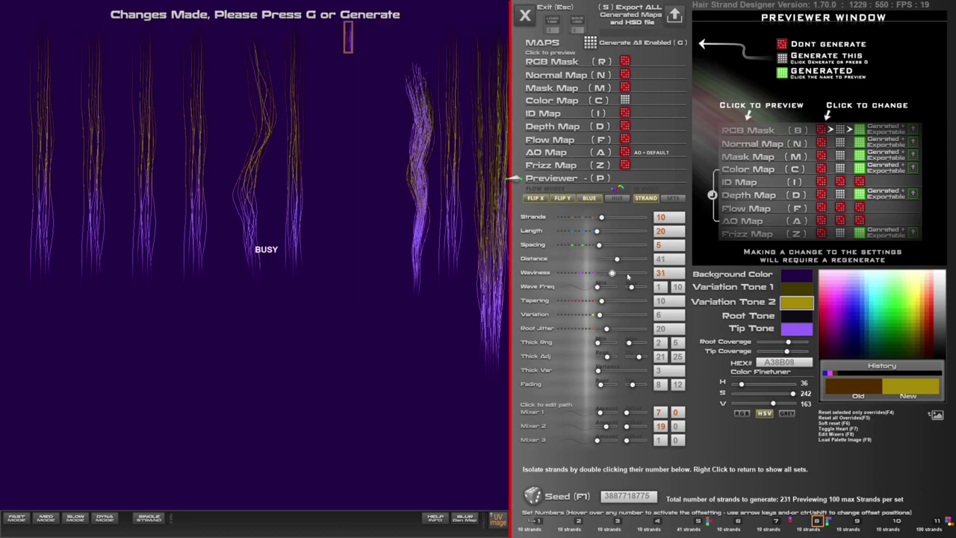
left_click(602, 285)
left_click_drag(604, 287, 607, 287)
Set Thick Rng to 9–14, Thick Adj to 25–25, Thick Var to 27 and Fading to 17–20, and select strand set 5
left_click_drag(597, 342, 622, 371)
left_click(493, 286)
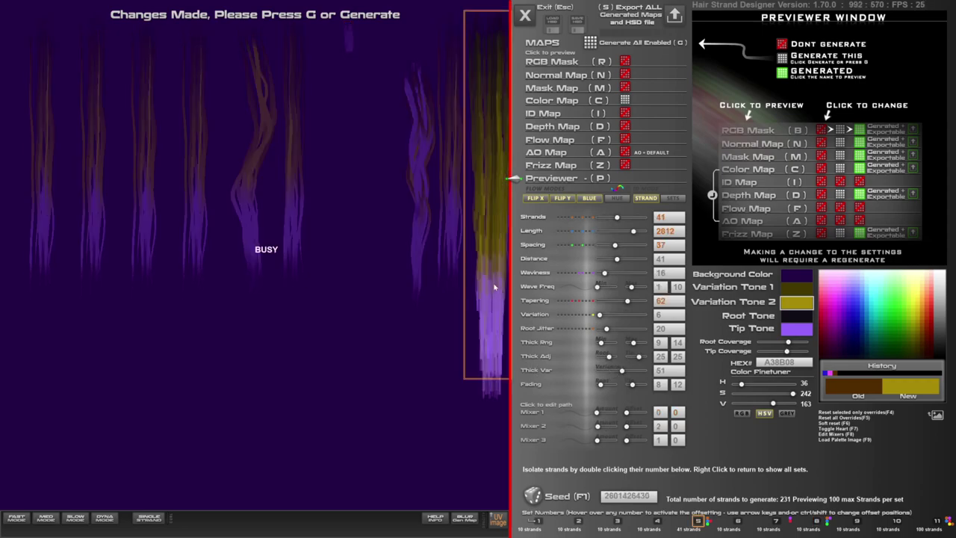
left_click_drag(622, 370, 636, 385)
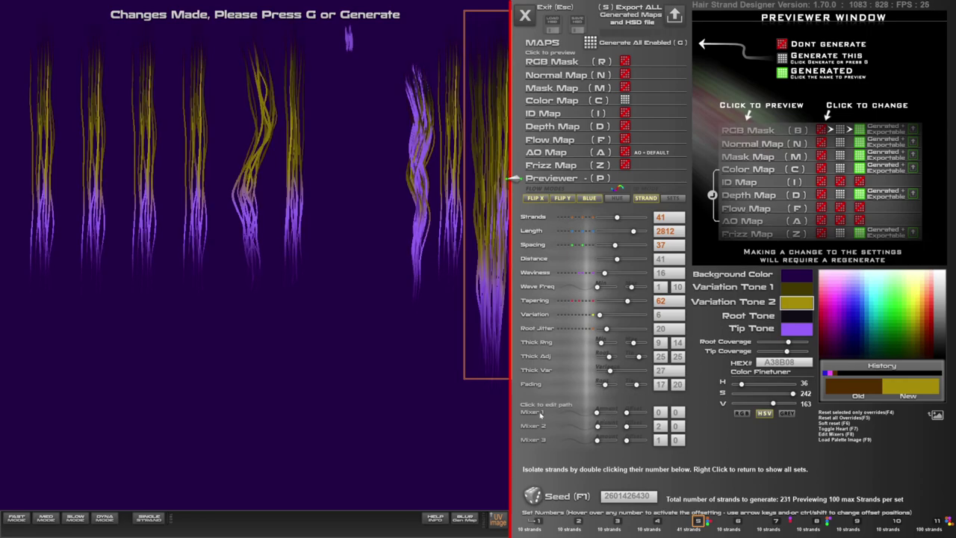
Check the Mixer 1 path and set strand set 5's mixer amounts to 17 for Mixer 1 and 15 for Mixer 2
left_click(581, 417)
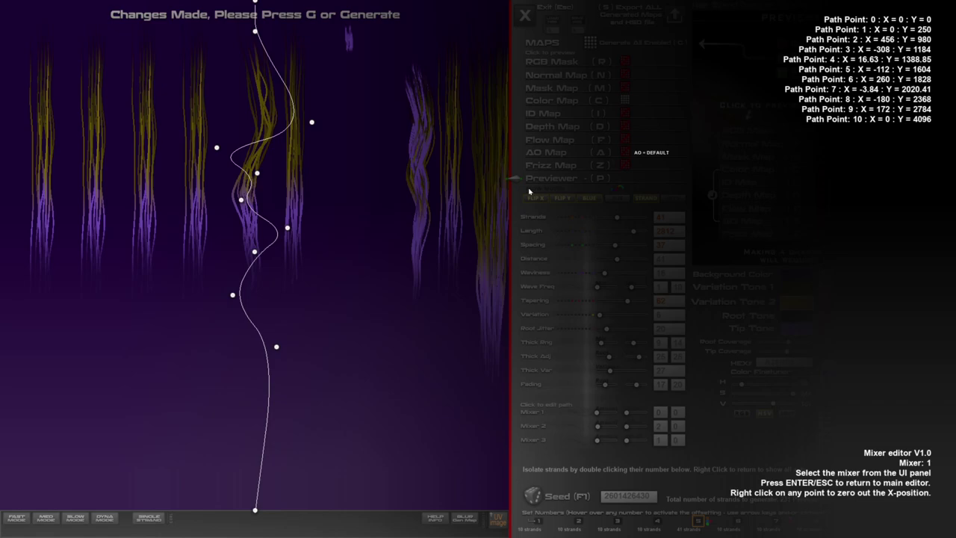
left_click(525, 15)
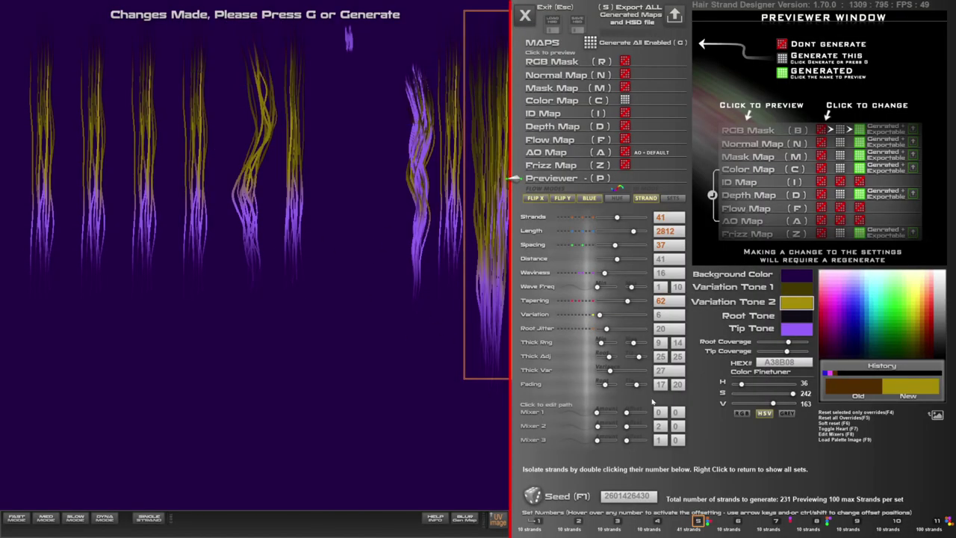
left_click_drag(597, 412, 604, 426)
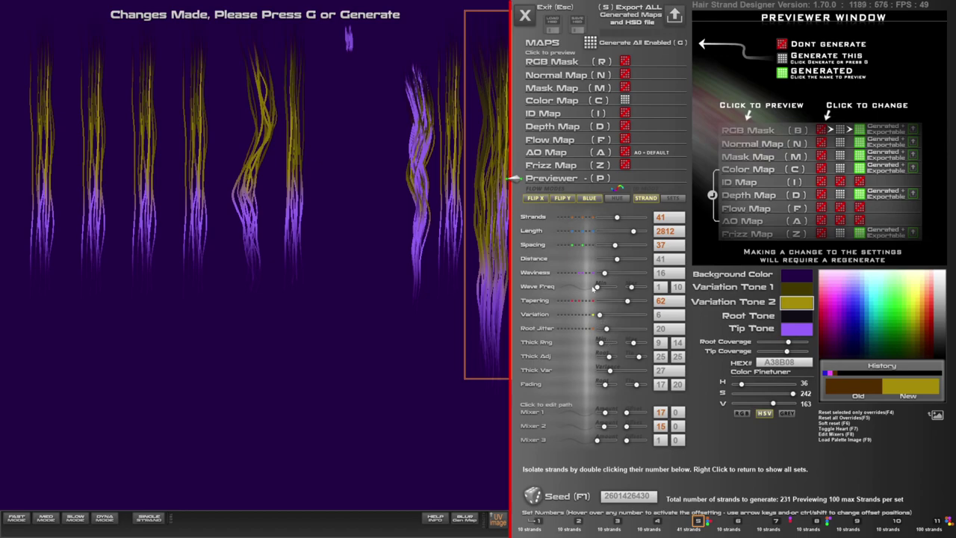
Reduce the Distance to 13 and move strand sets 5 and 8 into the empty space away from the crowded sets
left_click_drag(616, 259, 603, 260)
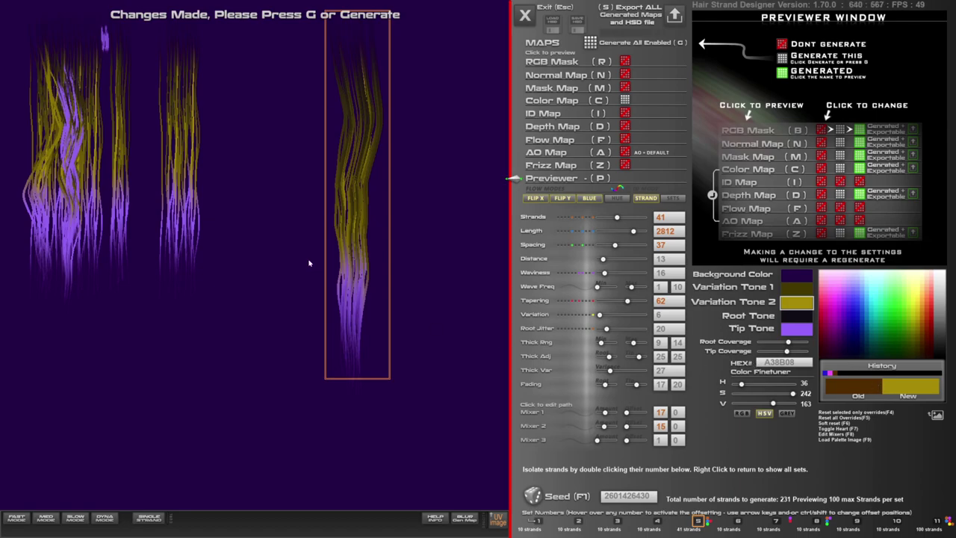
left_click_drag(353, 243, 148, 244)
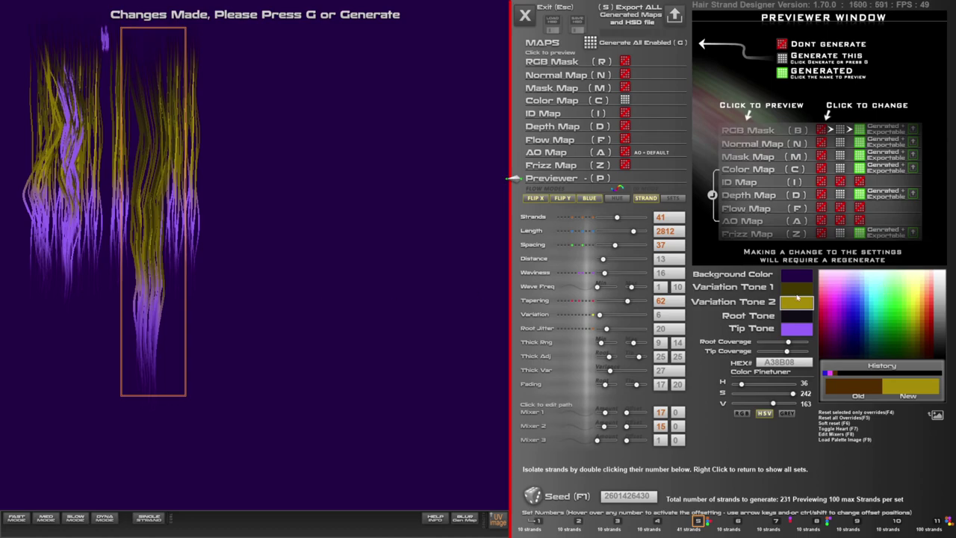
left_click(801, 291)
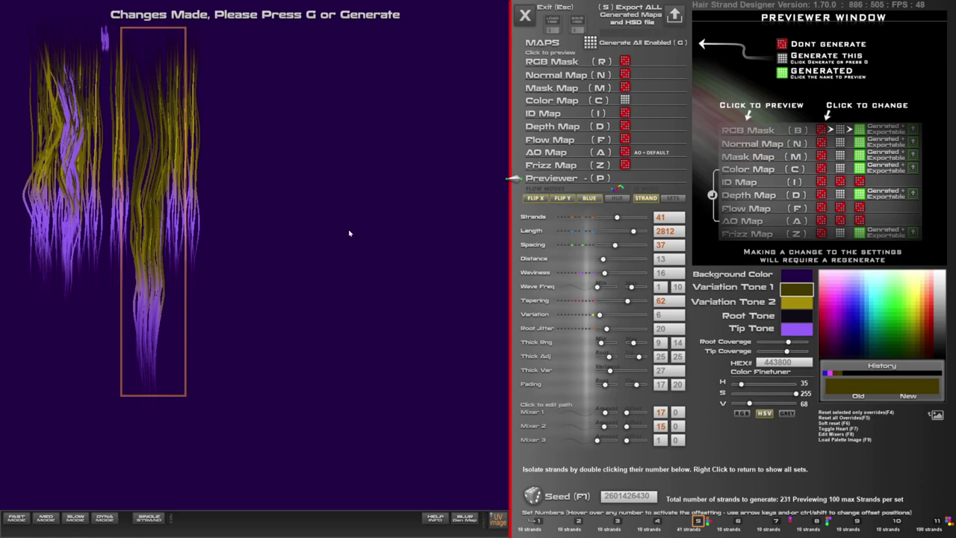
key("g")
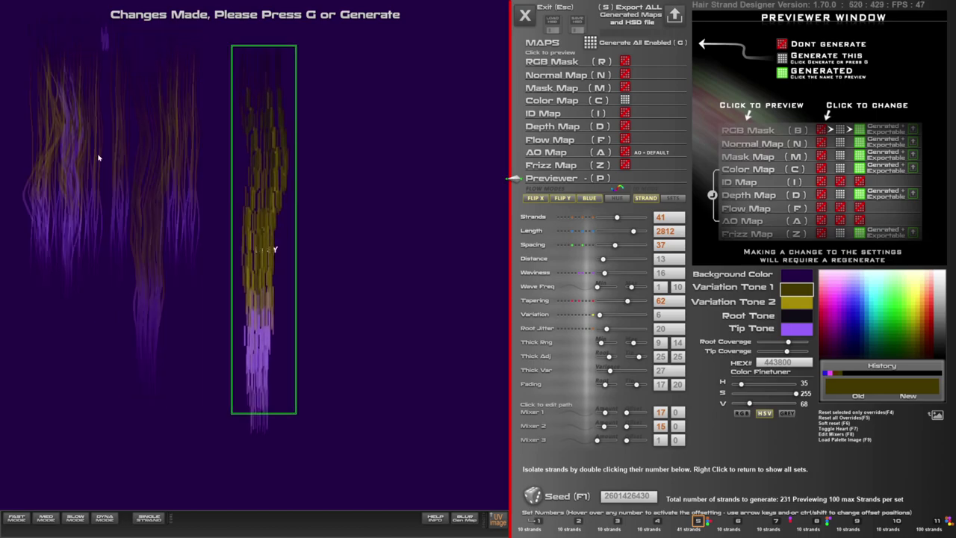
left_click_drag(103, 45, 452, 183)
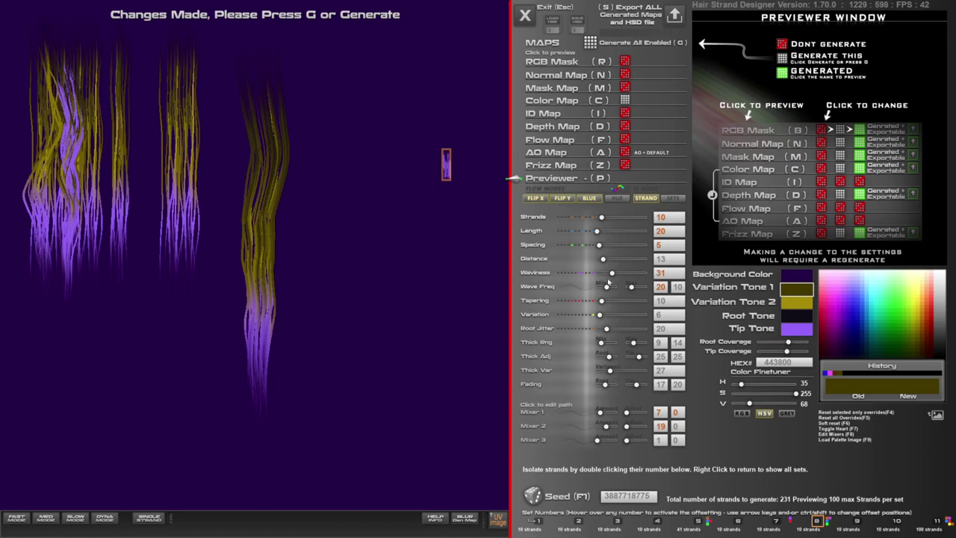
Set Thick Rng to 1–4 and override strand set 8 with 33 strands, Length 1330, Waviness 95, Wave Freq 38–40 and Tapering 81
mouse_move(612, 273)
left_mouse_down()
mouse_move(645, 274)
mouse_move(602, 288)
mouse_move(645, 287)
mouse_move(619, 287)
left_mouse_up()
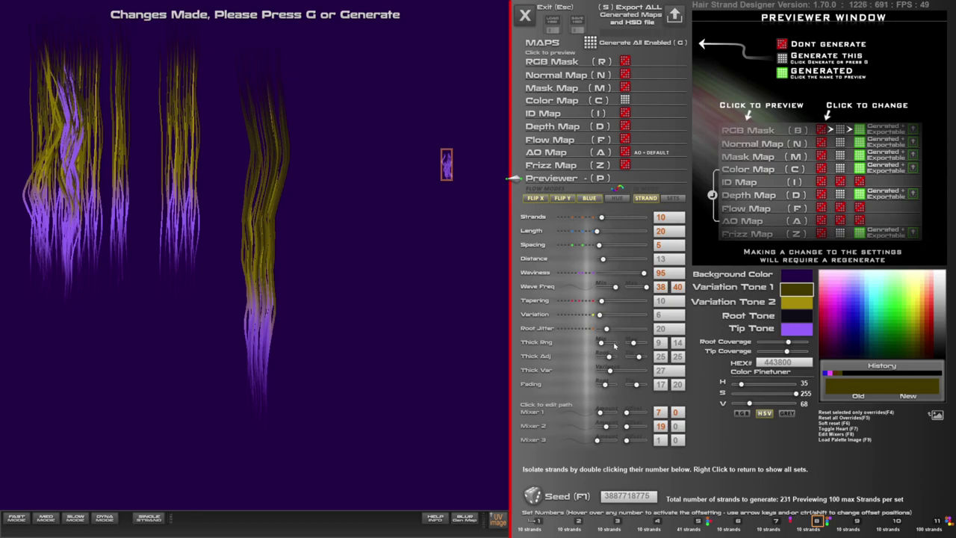
left_click_drag(601, 342, 629, 342)
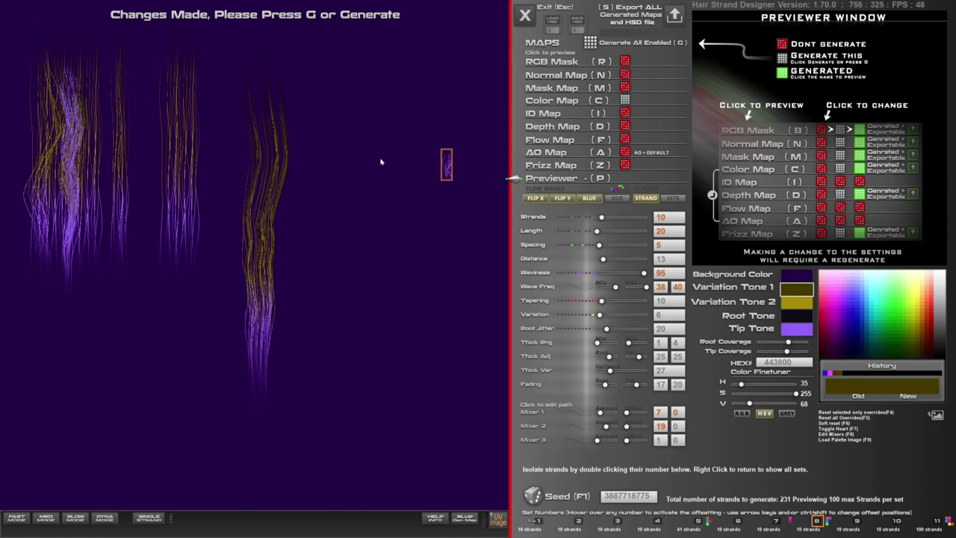
left_click_drag(603, 217, 613, 218)
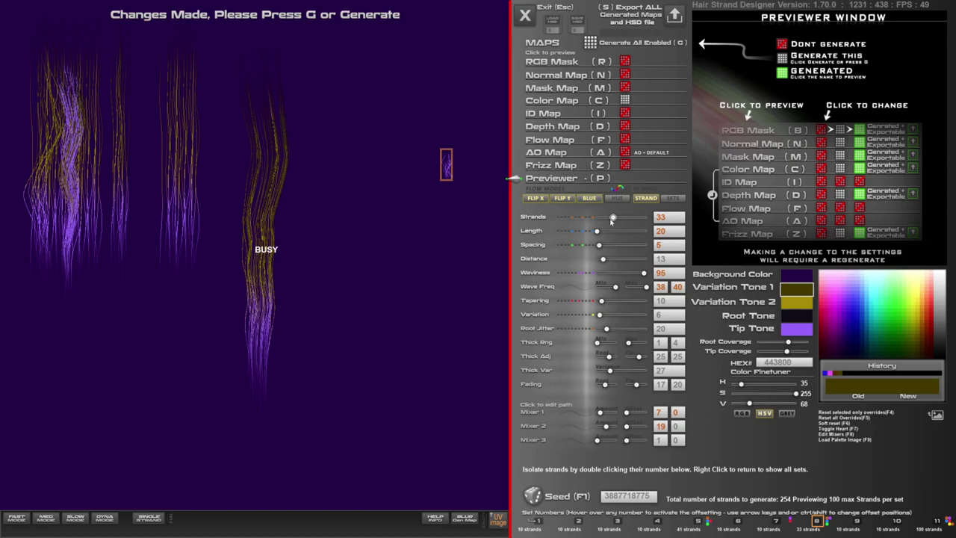
left_click(604, 231)
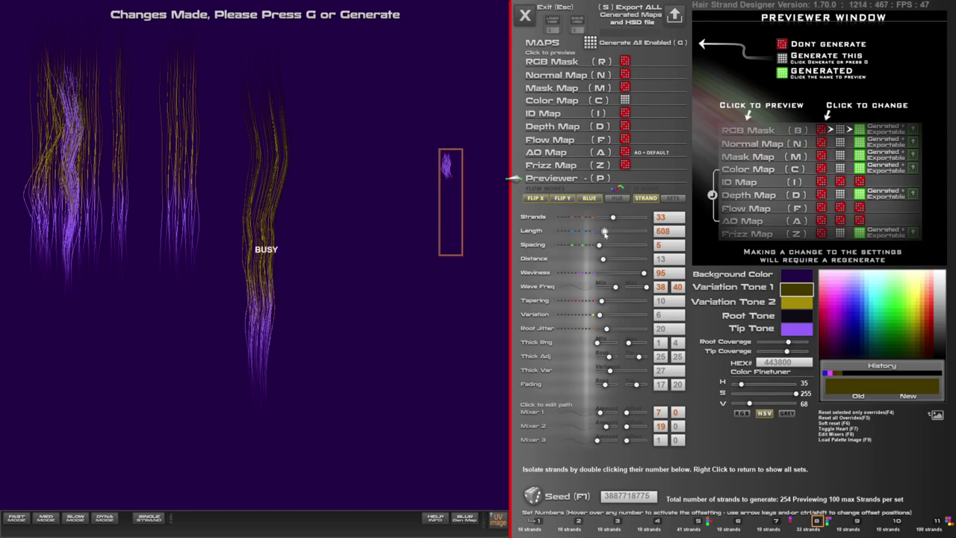
left_click_drag(605, 233, 613, 232)
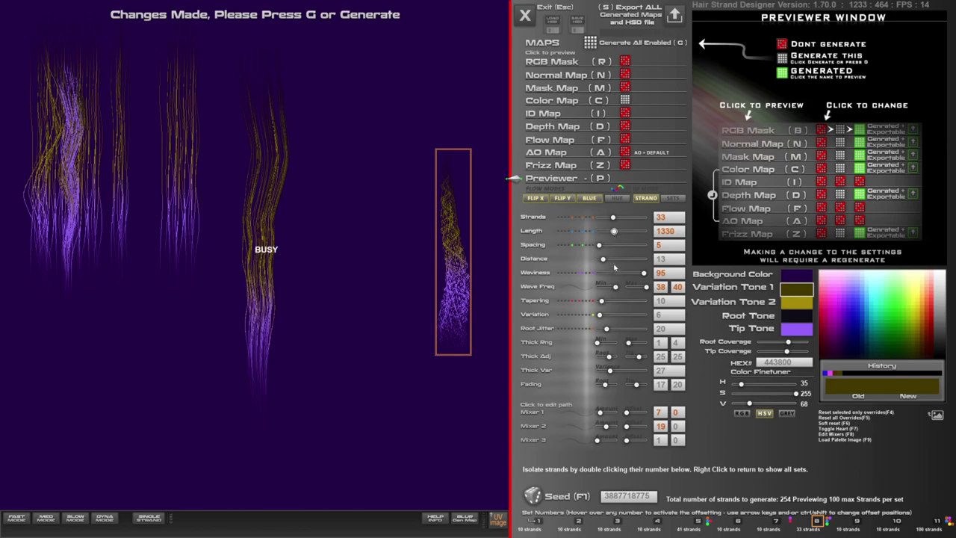
left_click(625, 414)
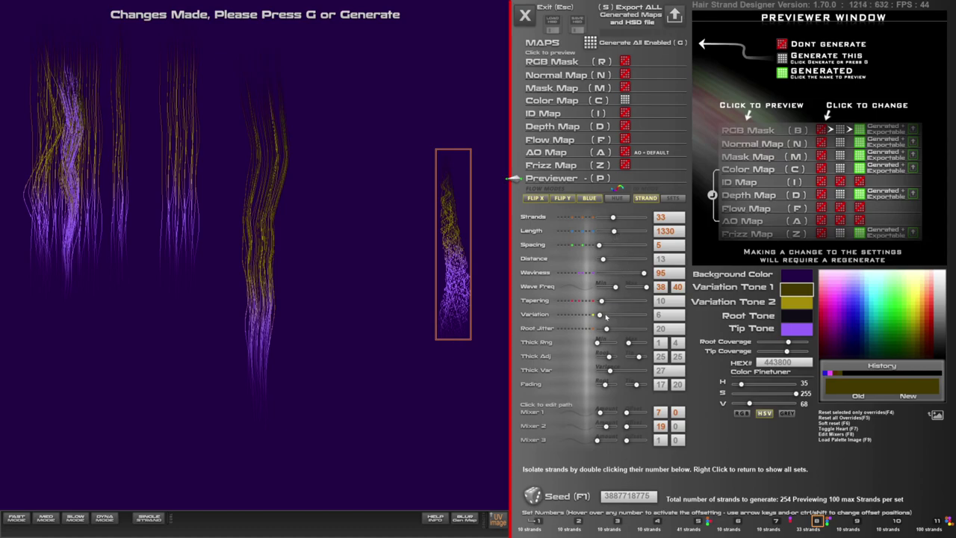
left_click_drag(603, 302, 636, 302)
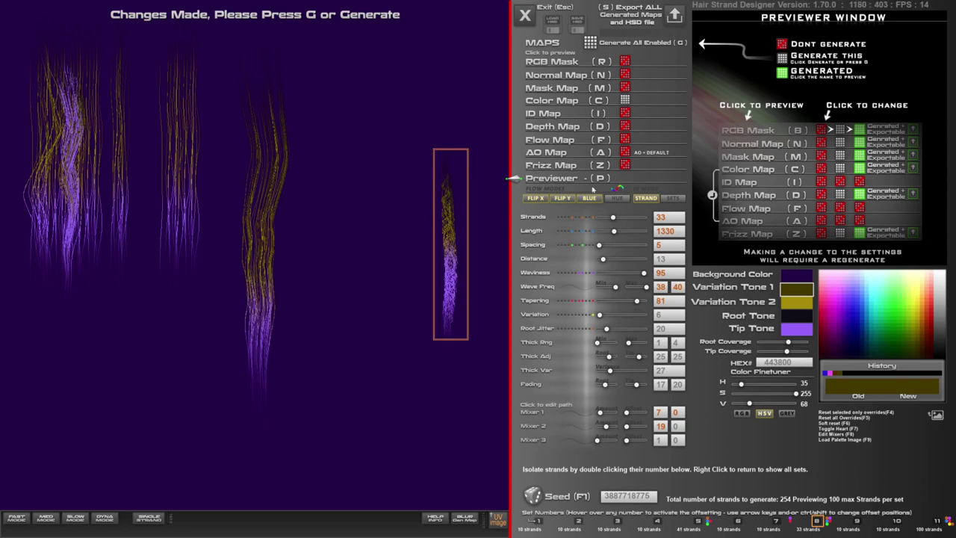
Generate the Color Map and examine strand set 8 up close in its preview
key("g")
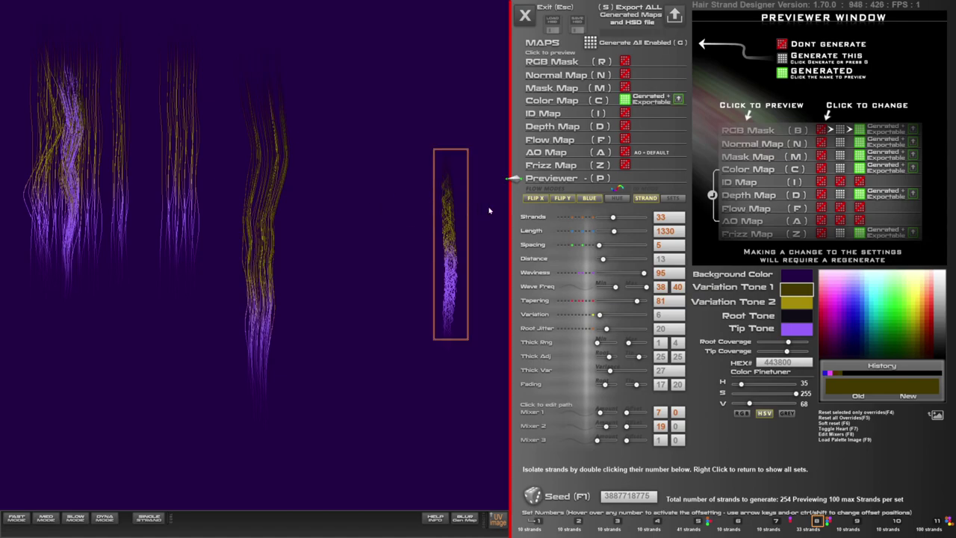
left_click(563, 102)
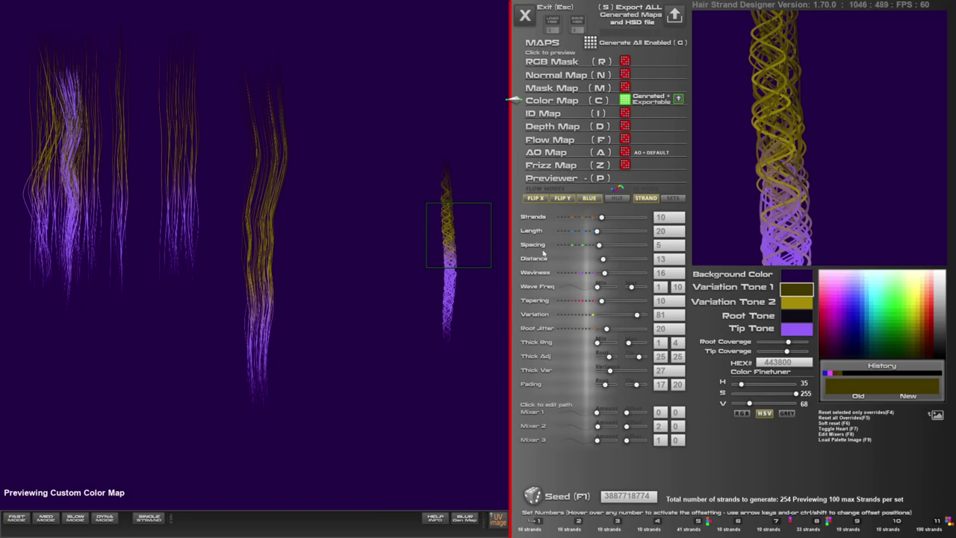
Set the global Wave Freq maximum to 2 and preview the regenerated Color Map
left_click_drag(632, 287, 627, 288)
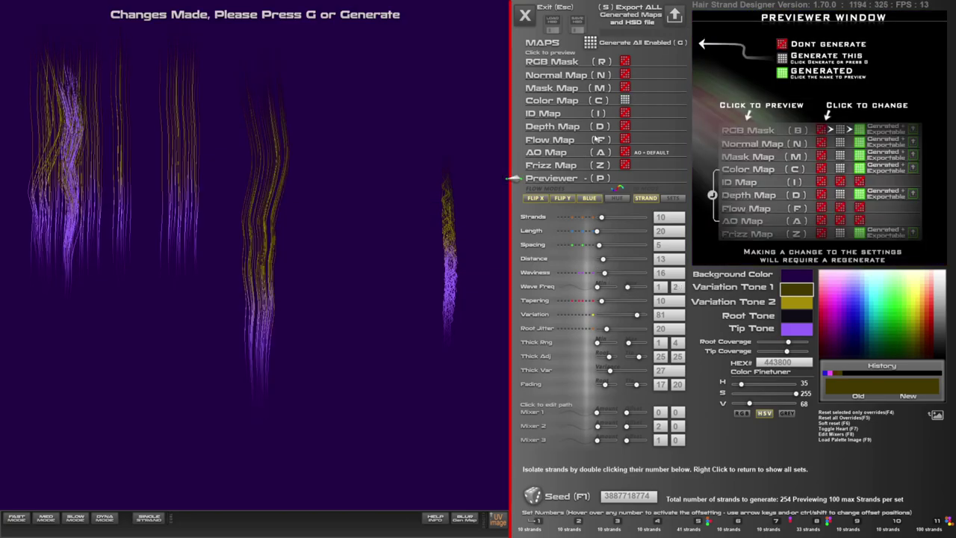
key("g")
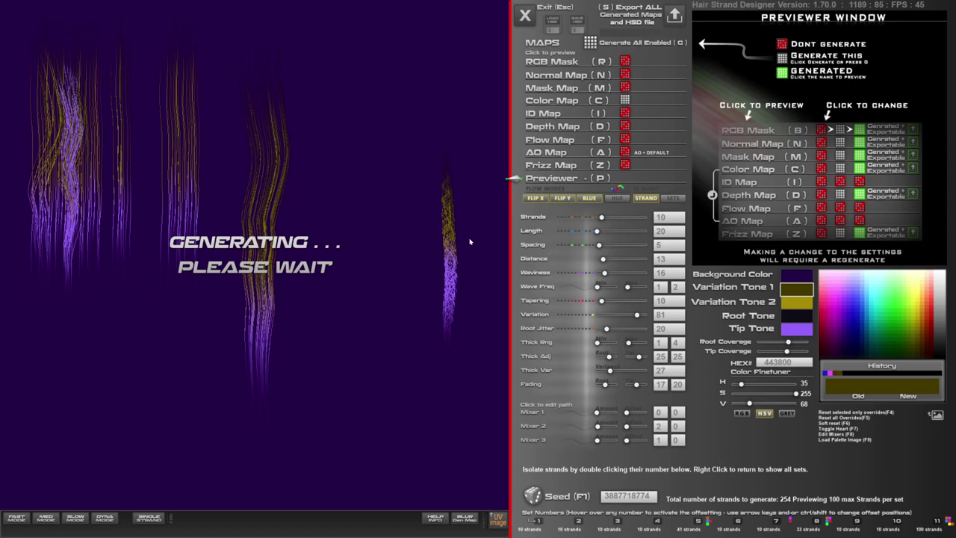
left_click(550, 100)
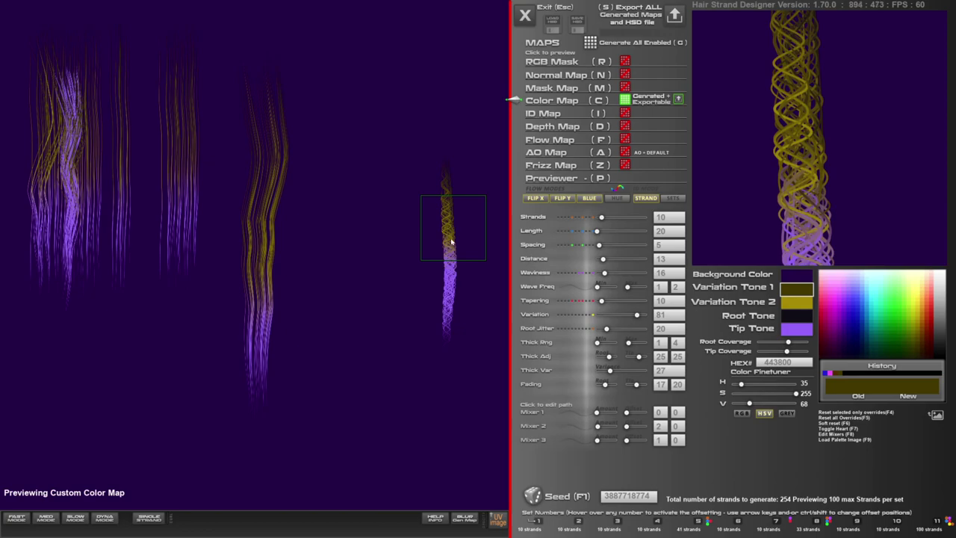
Set the global Waviness to 11 and strand set 8's Wave Freq to 3–4, and preview the regenerated Color Map
left_click_drag(605, 274, 603, 274)
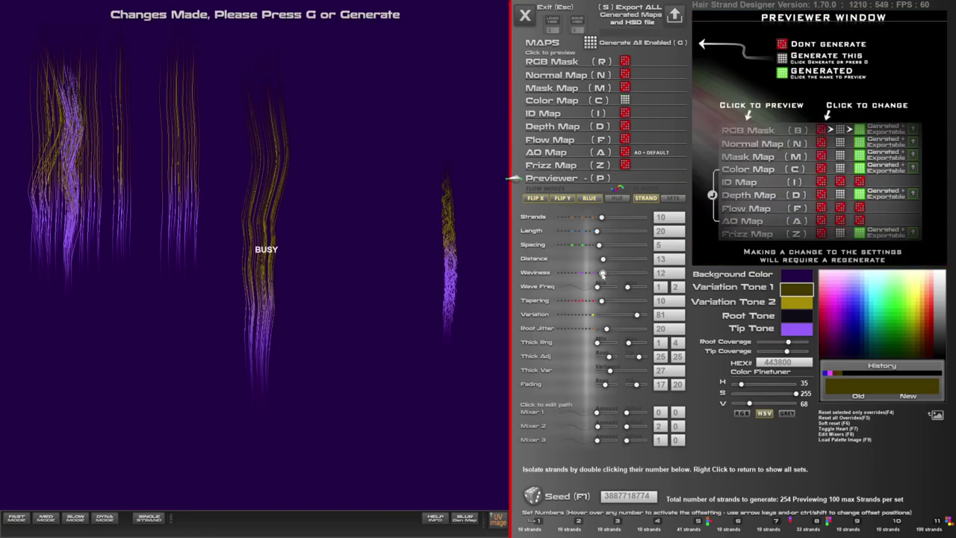
left_click(455, 265)
mouse_move(616, 286)
left_mouse_down()
mouse_move(602, 287)
mouse_move(629, 287)
mouse_move(597, 288)
left_mouse_up()
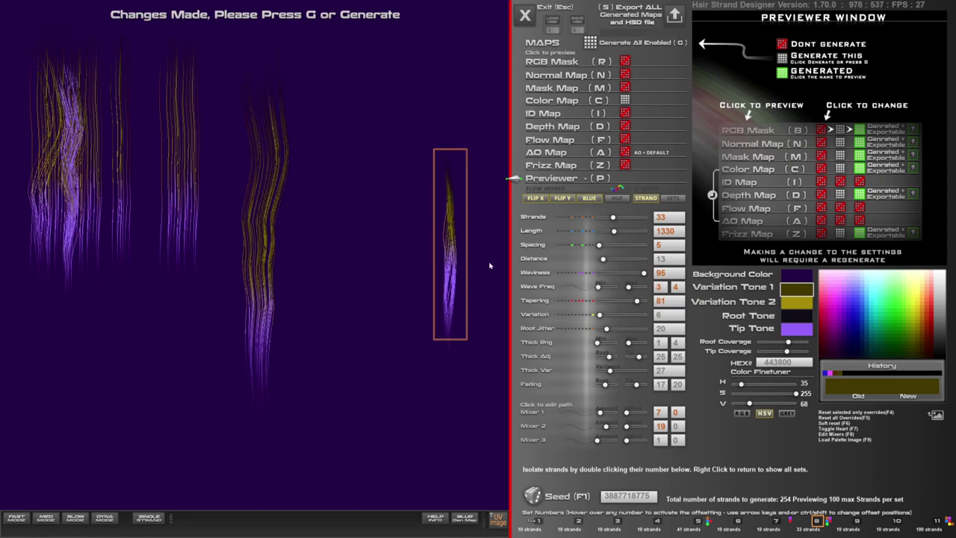
left_click(590, 42)
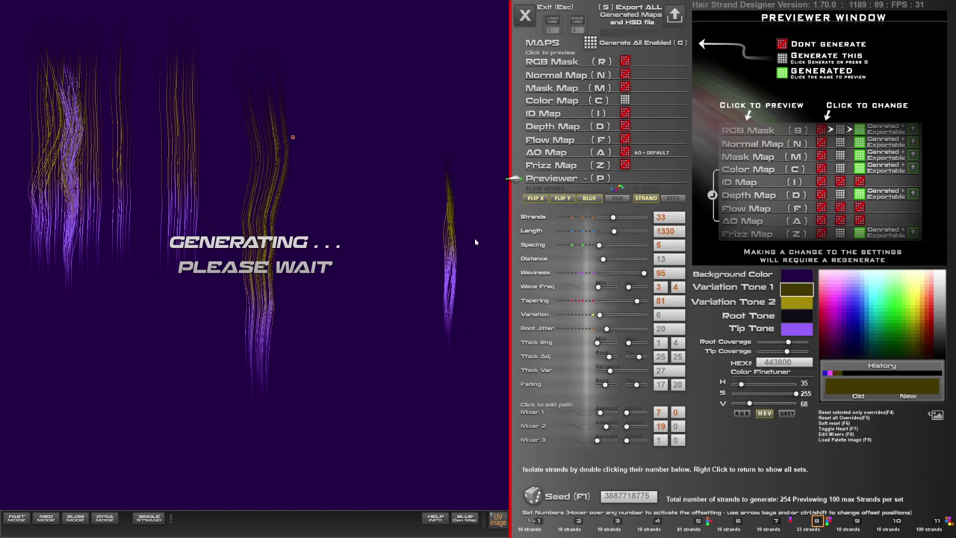
left_click(556, 102)
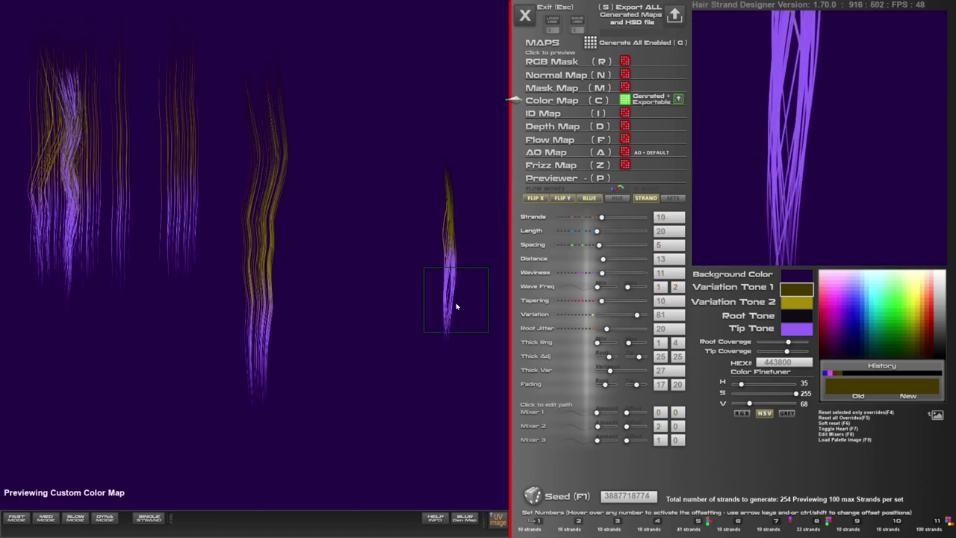